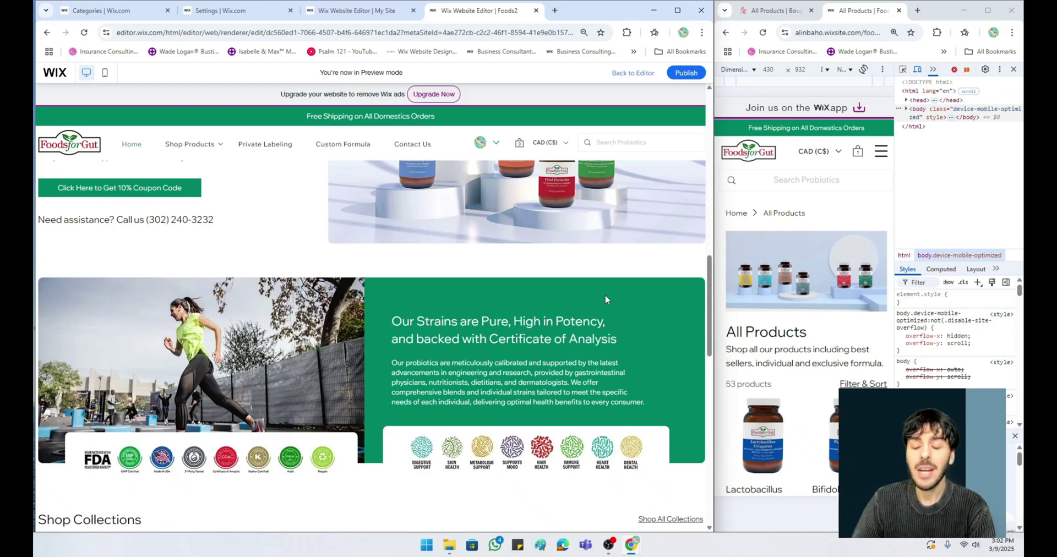
Review the Foods for Gut home page preview down to its footer and the mobile page's filter and sort options
scroll(606, 299, up, 5)
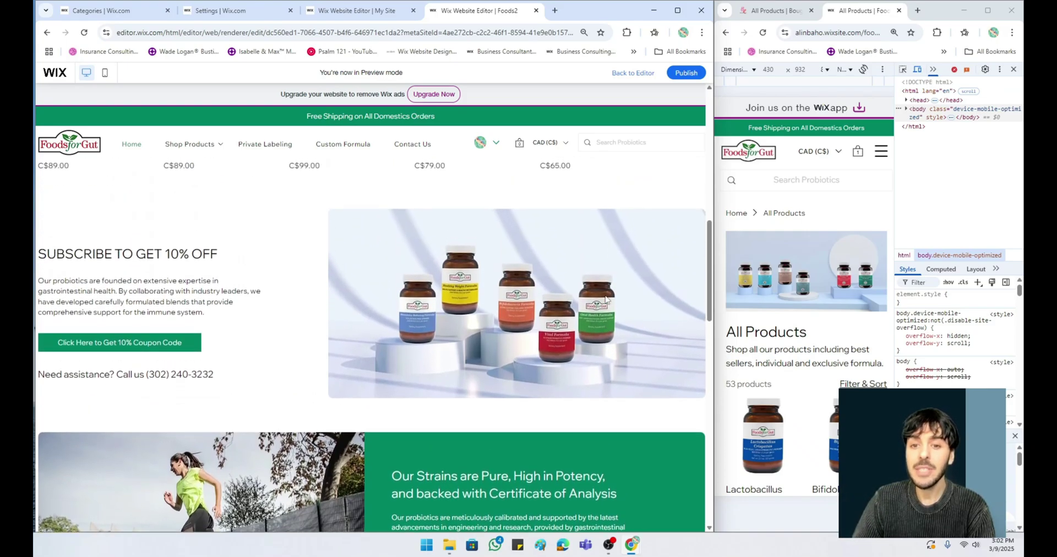
scroll(606, 299, up, 8)
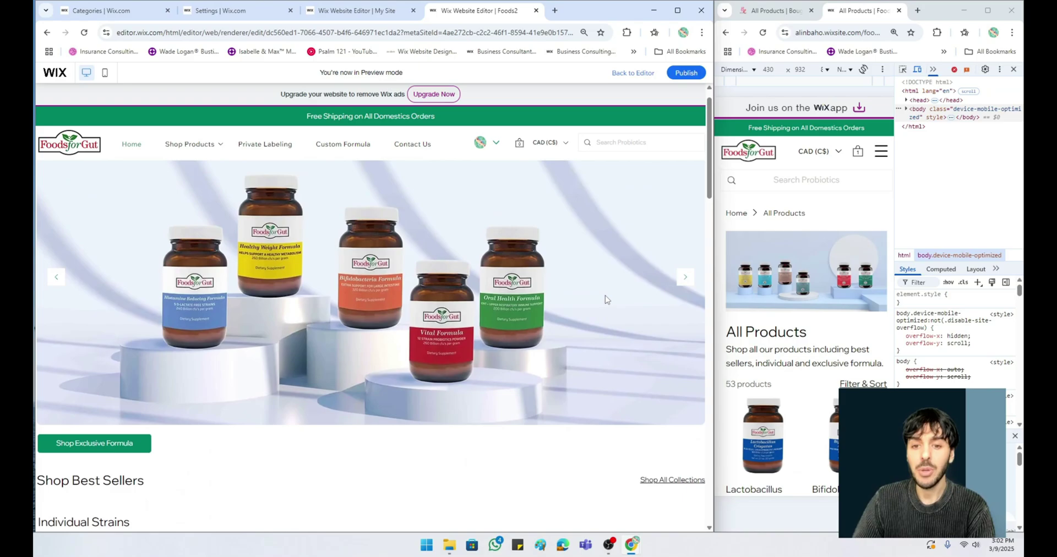
mouse_move(173, 152)
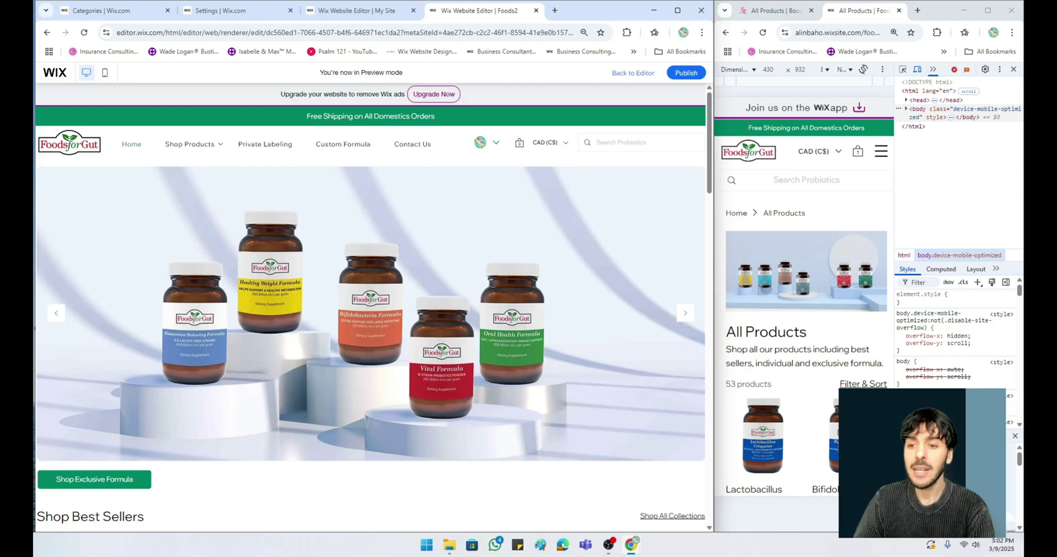
scroll(605, 283, down, 6)
scroll(605, 283, down, 8)
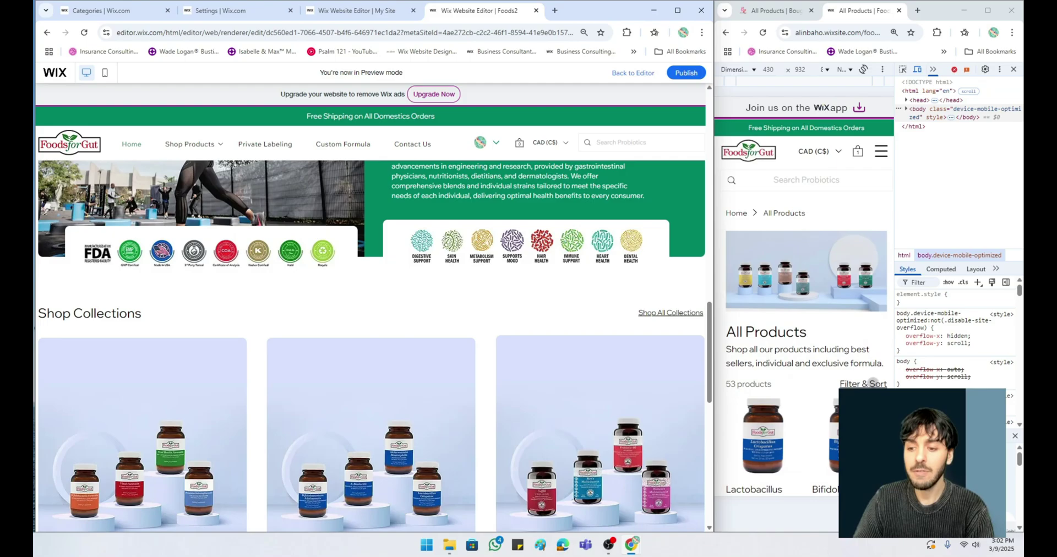
click(863, 384)
click(882, 113)
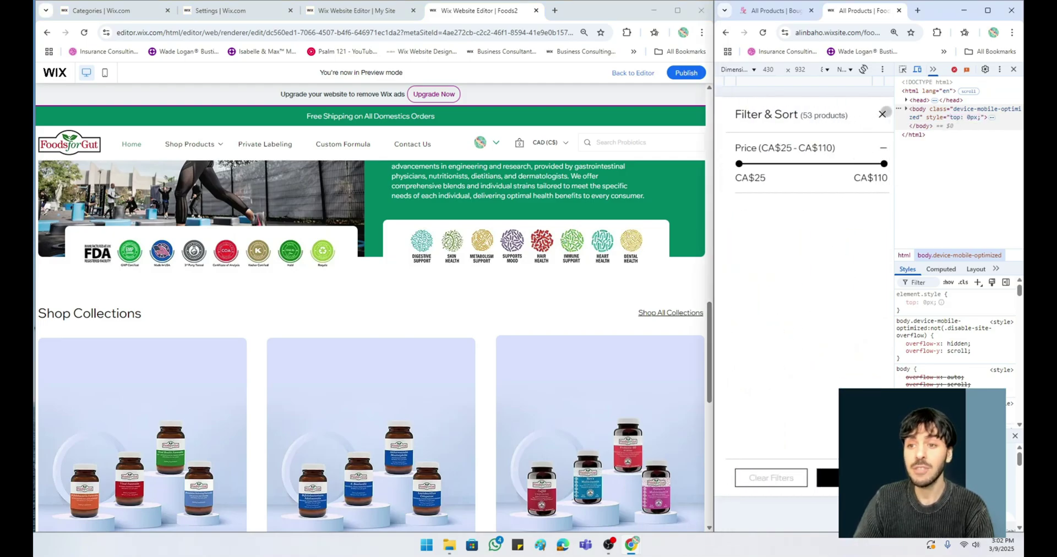
scroll(523, 276, down, 15)
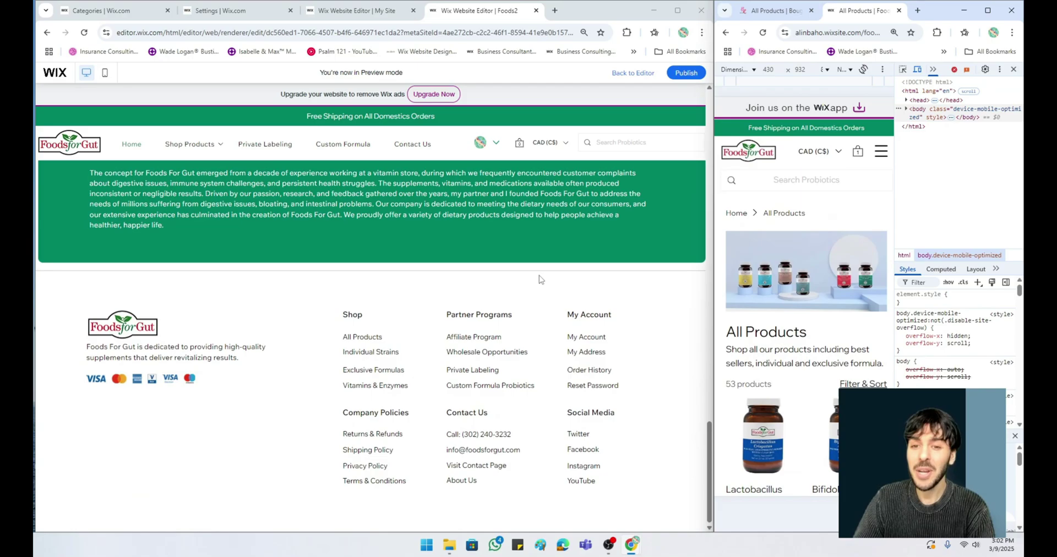
scroll(539, 279, up, 15)
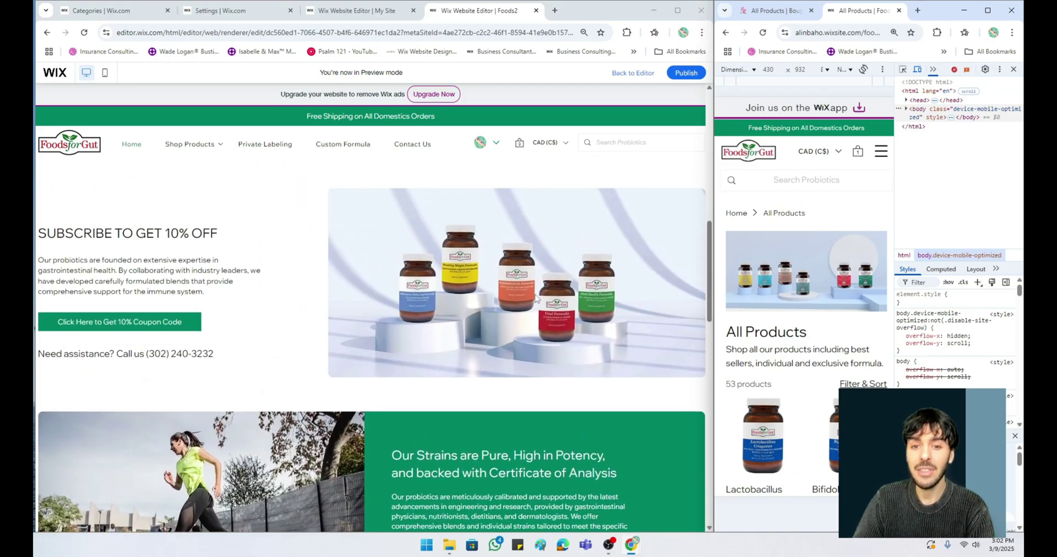
scroll(535, 298, up, 10)
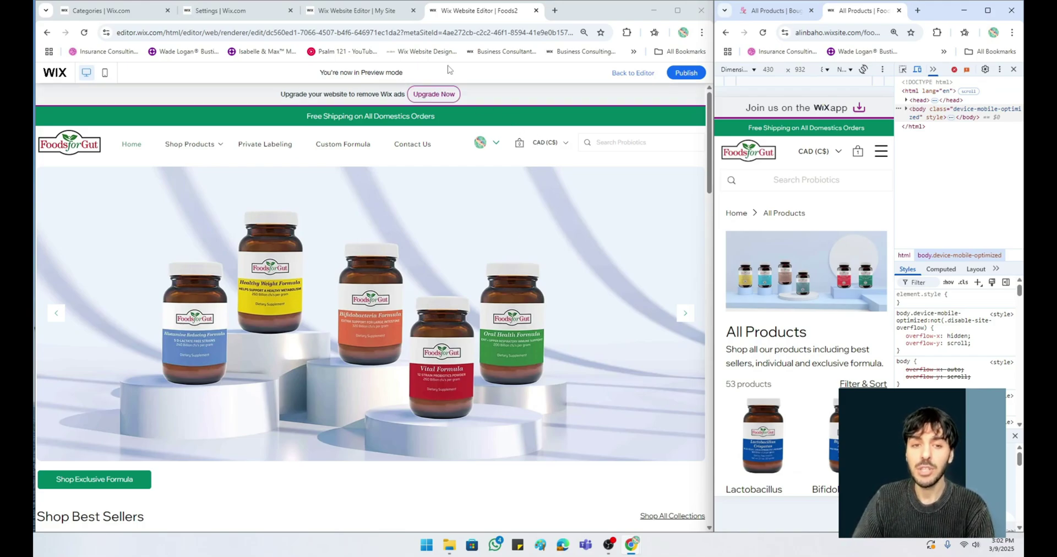
Switch to the My Site jewelry editor and open the actions available for its store pages
click(379, 12)
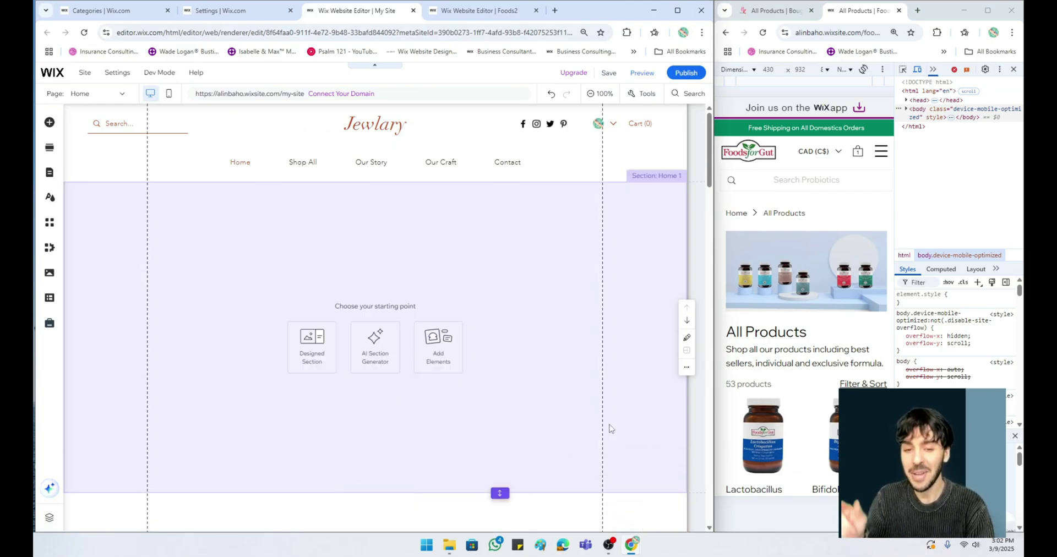
click(464, 263)
click(343, 235)
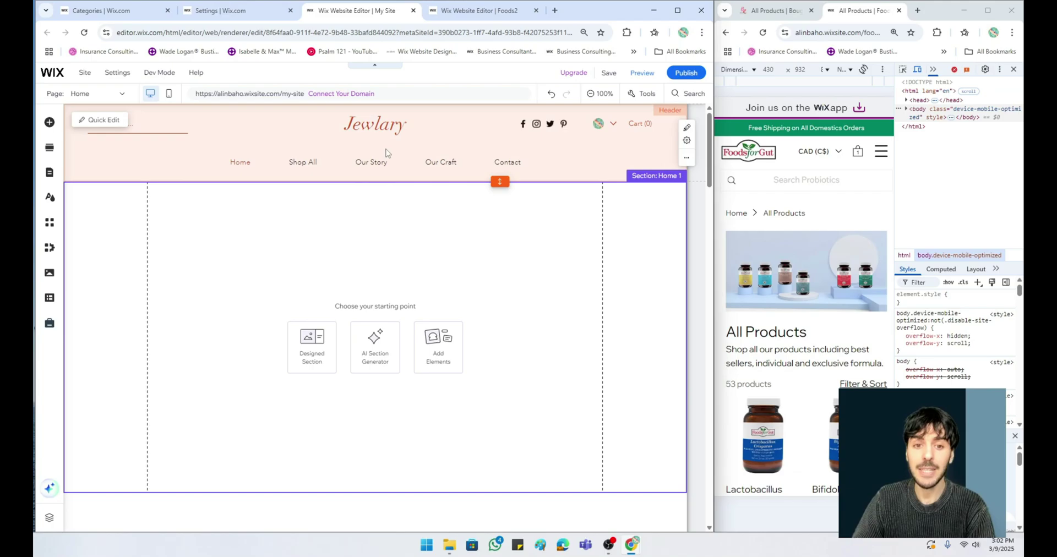
scroll(434, 215, down, 5)
scroll(420, 220, up, 5)
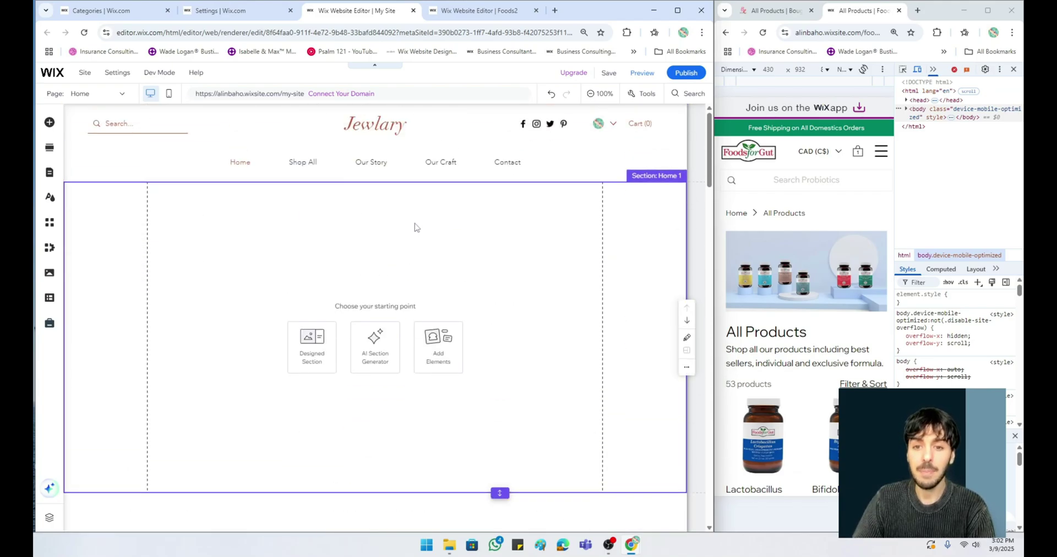
click(49, 172)
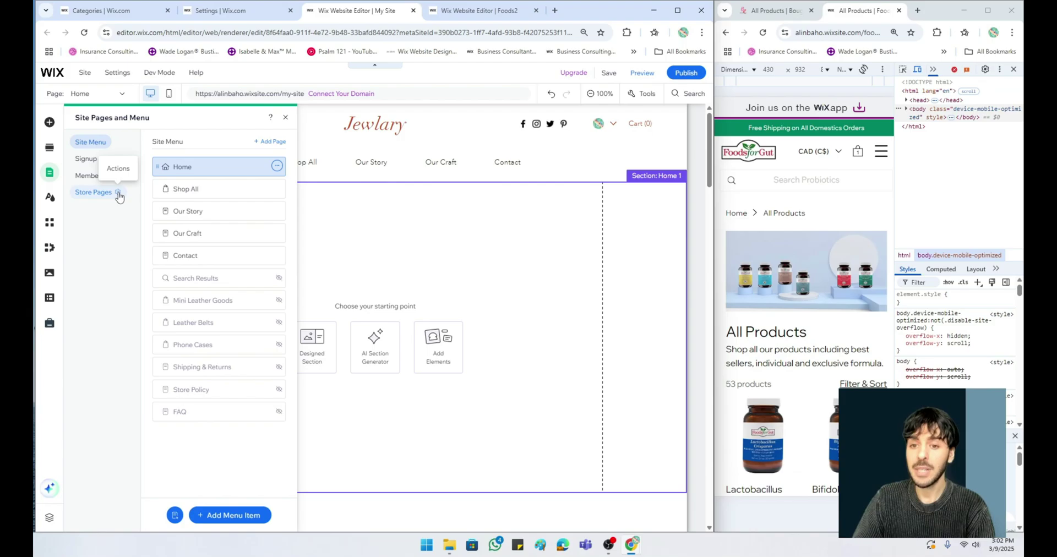
click(117, 192)
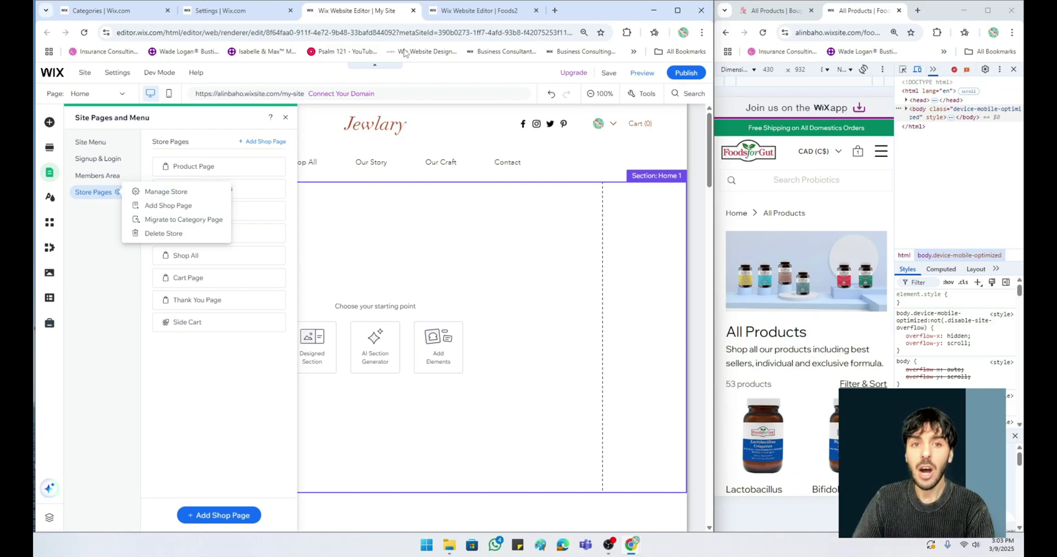
Examine the Foods2 preview's Shop Products menu, home page collections and the mobile All Products listing
click(479, 10)
mouse_move(192, 148)
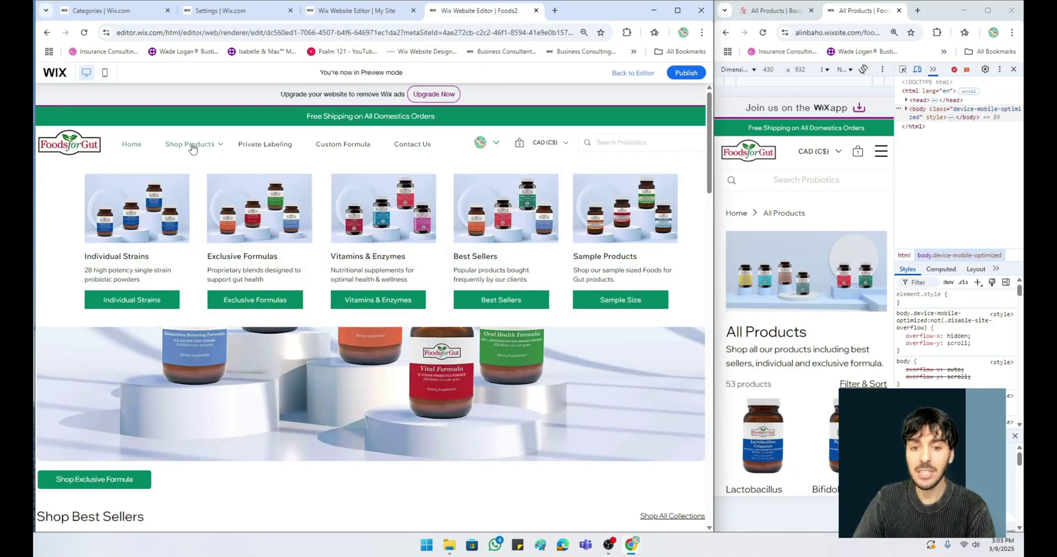
scroll(509, 275, down, 8)
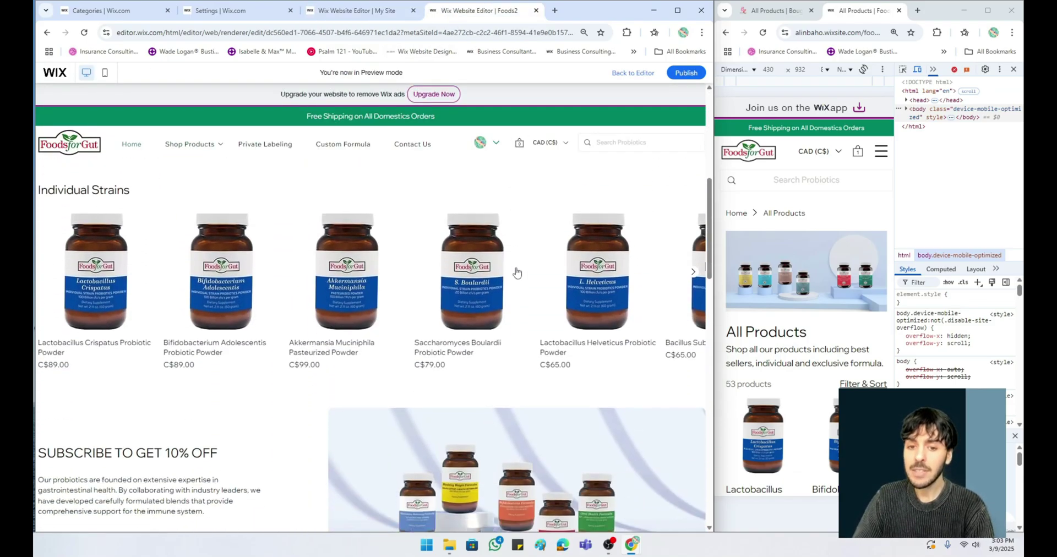
scroll(516, 272, down, 10)
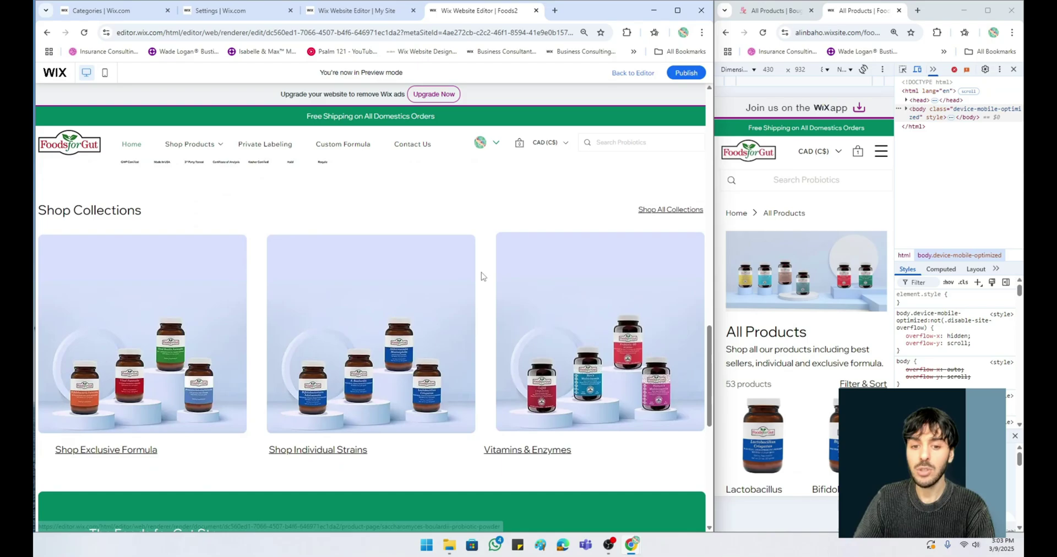
scroll(481, 274, down, 2)
scroll(816, 264, down, 5)
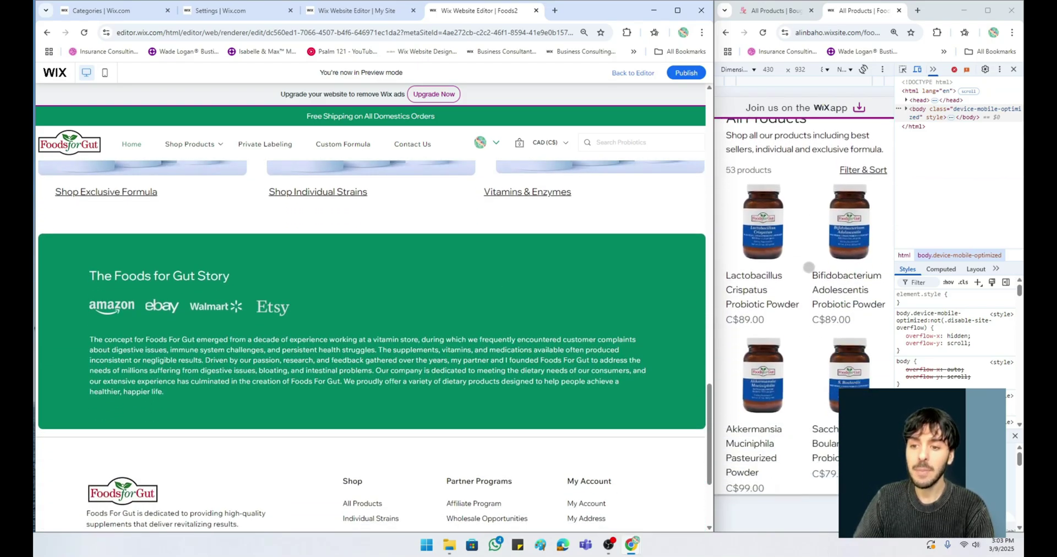
scroll(815, 265, down, 6)
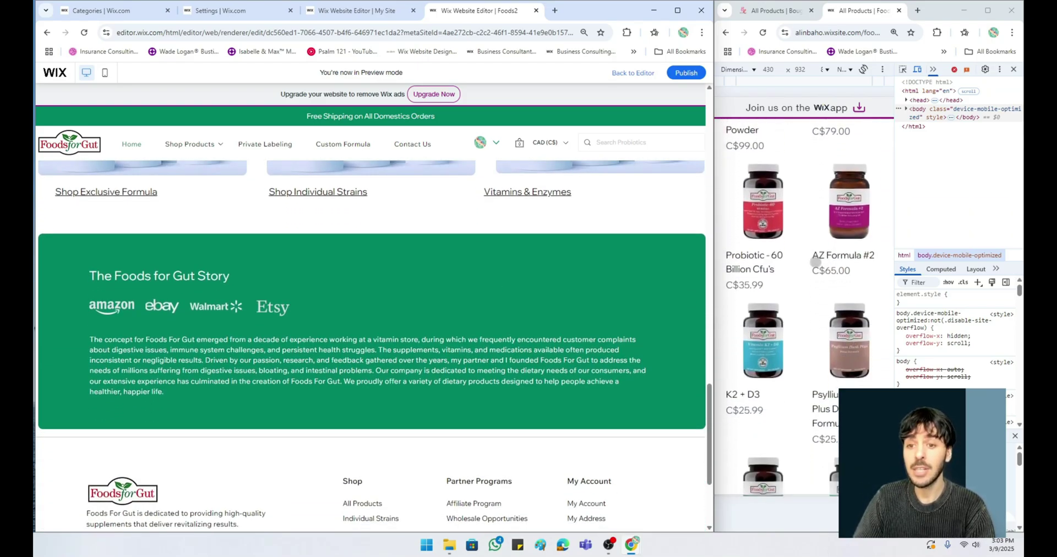
scroll(815, 262, down, 2)
scroll(815, 262, up, 15)
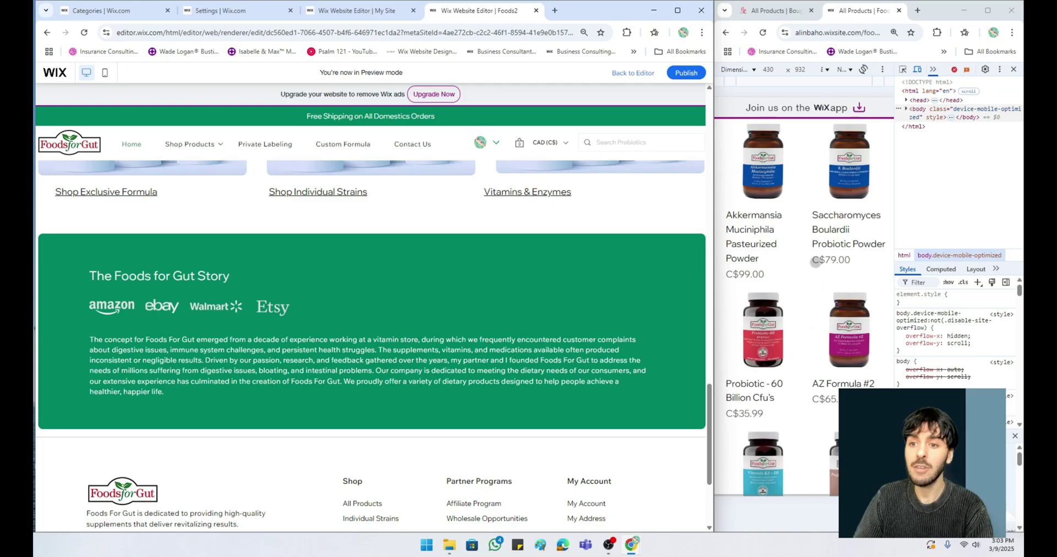
scroll(639, 263, up, 10)
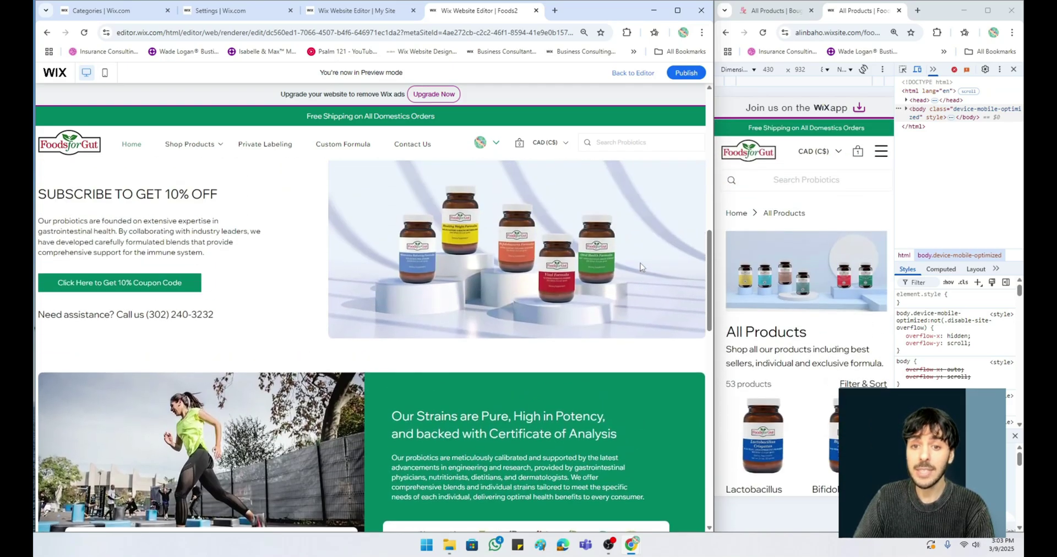
scroll(641, 267, up, 6)
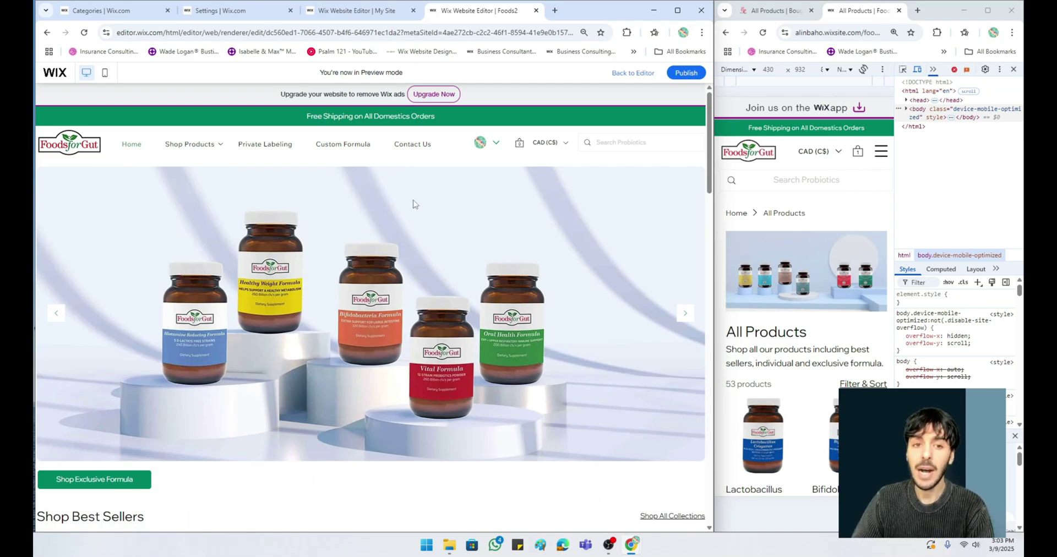
Return to My Site to check the store pages' Migrate to Category Page action, and close that site's editor
click(363, 11)
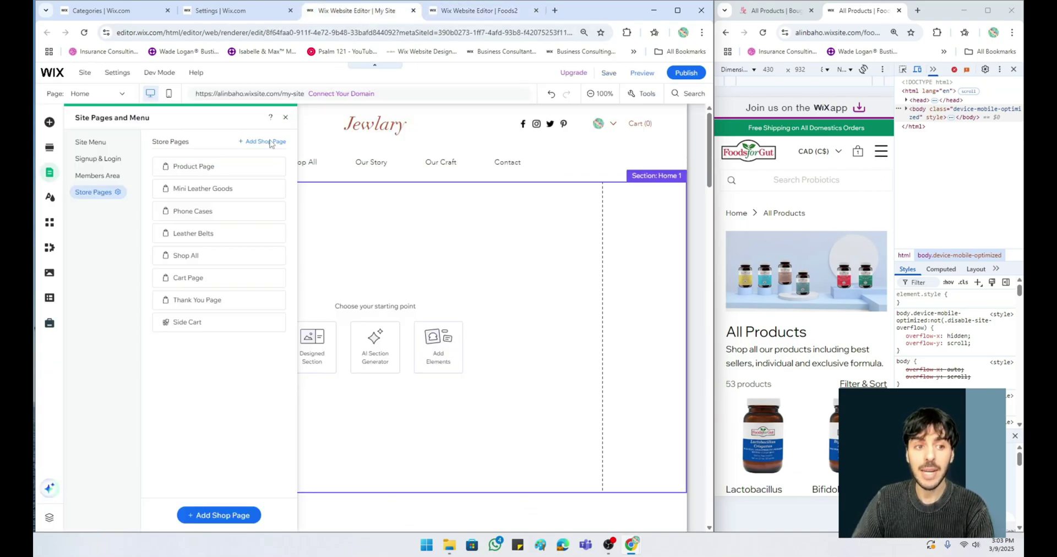
click(117, 192)
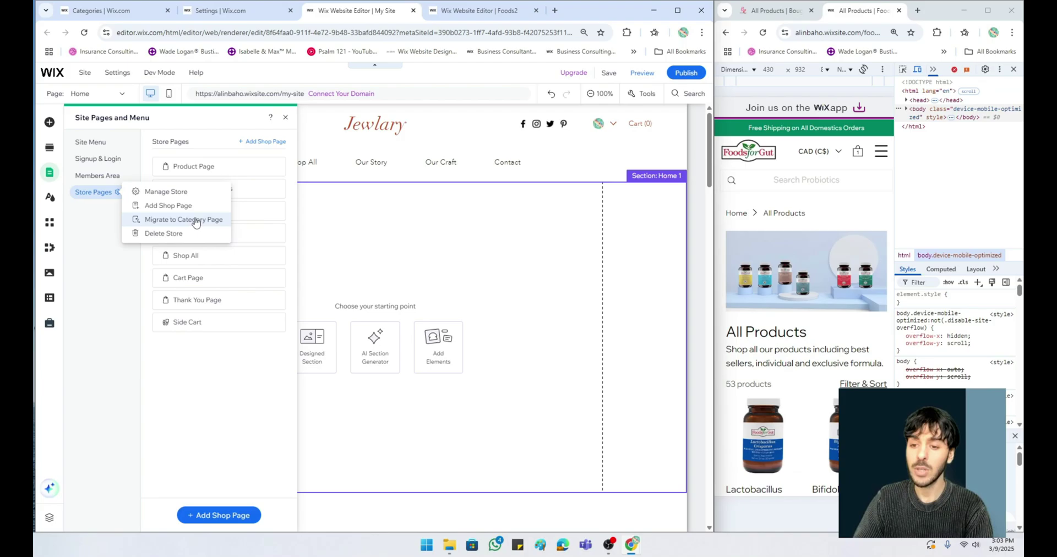
click(414, 11)
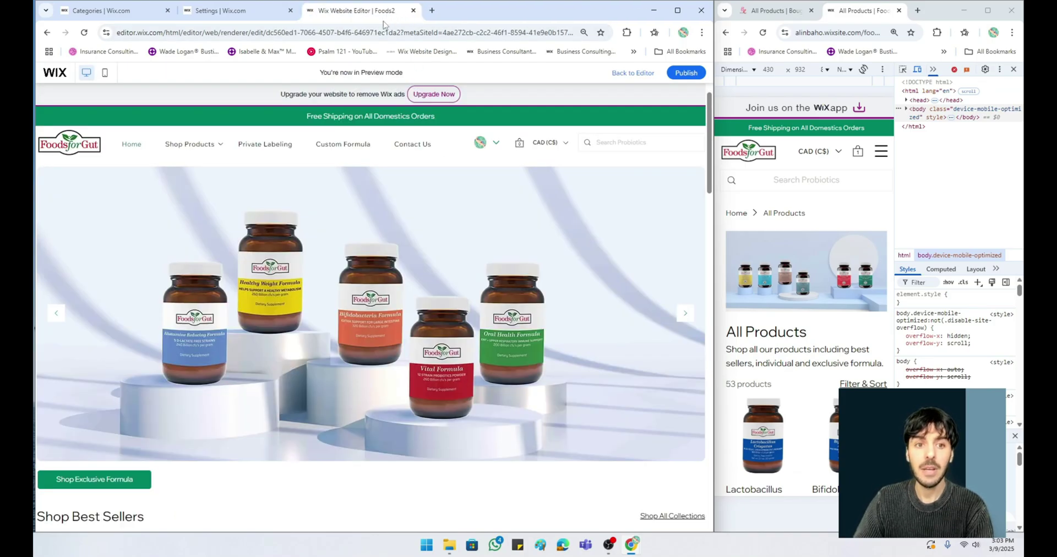
Leave the Foods2 preview and open the store's Category Page for editing
click(631, 73)
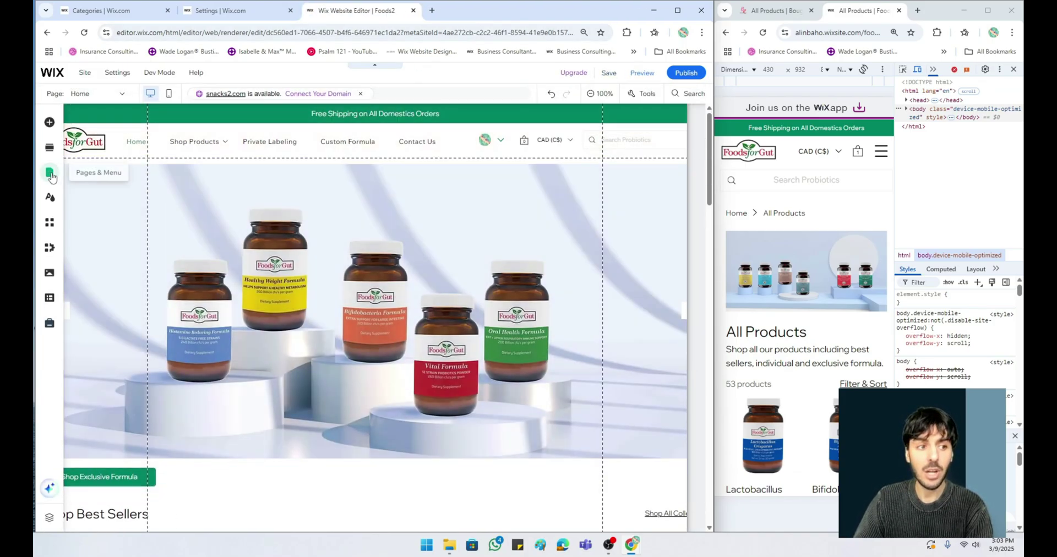
click(50, 176)
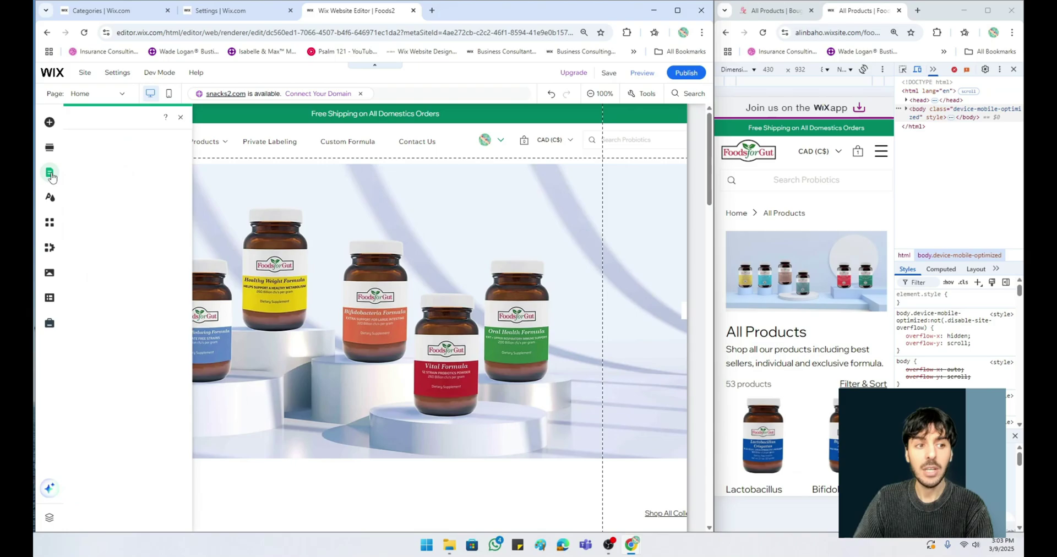
click(95, 194)
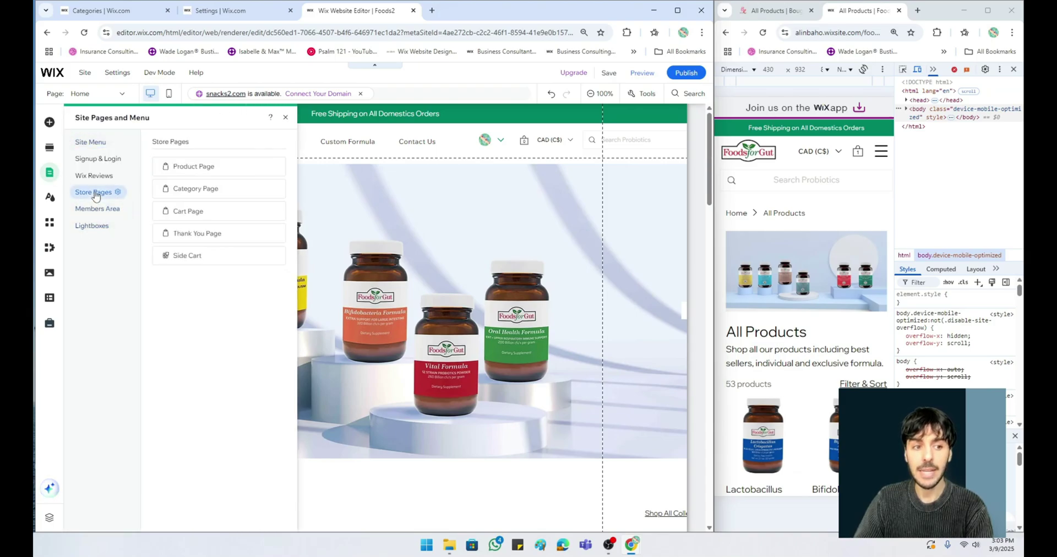
click(214, 194)
click(285, 118)
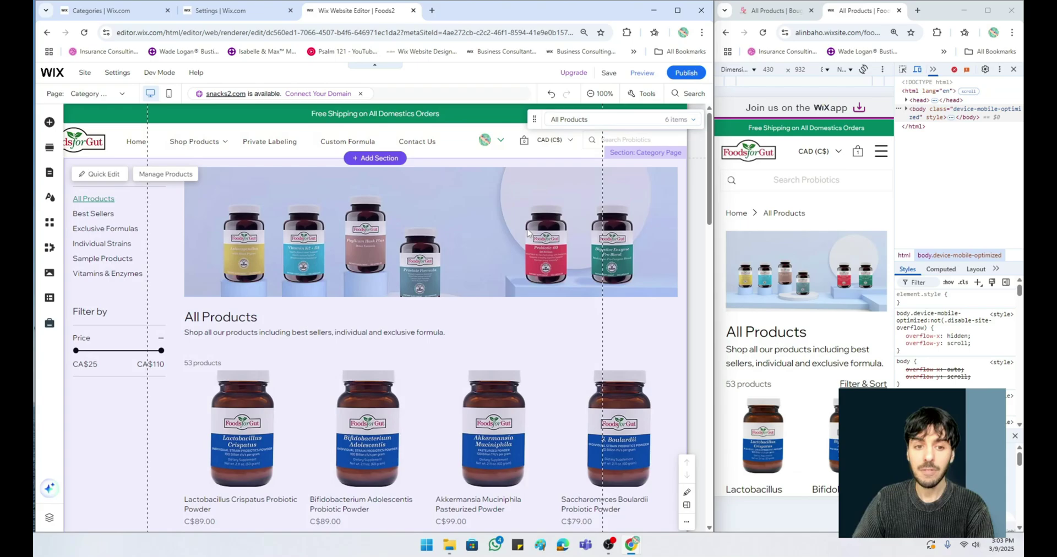
Open the settings of the category page's product gallery and review its display options
click(474, 233)
click(495, 231)
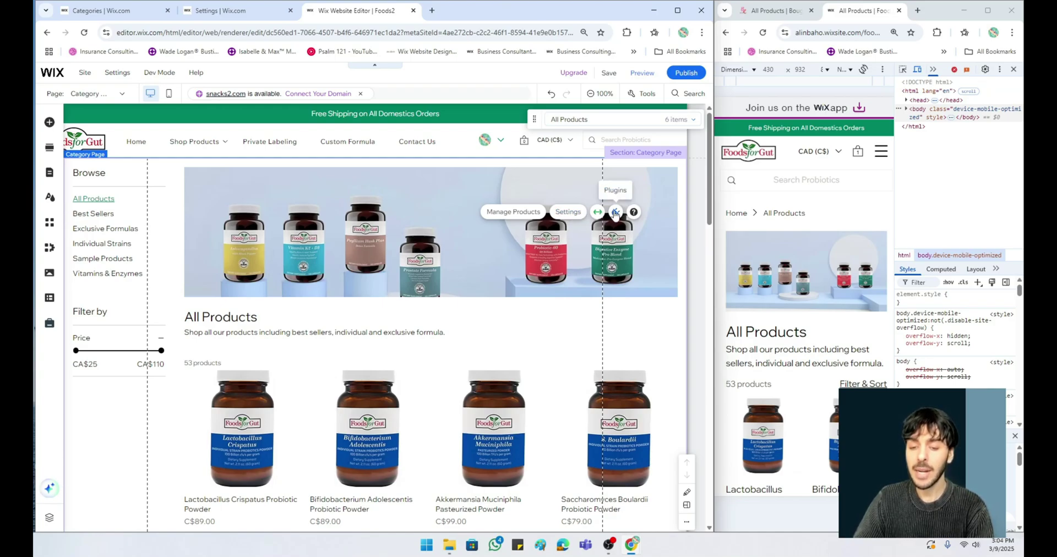
click(567, 212)
drag(574, 175, 572, 237)
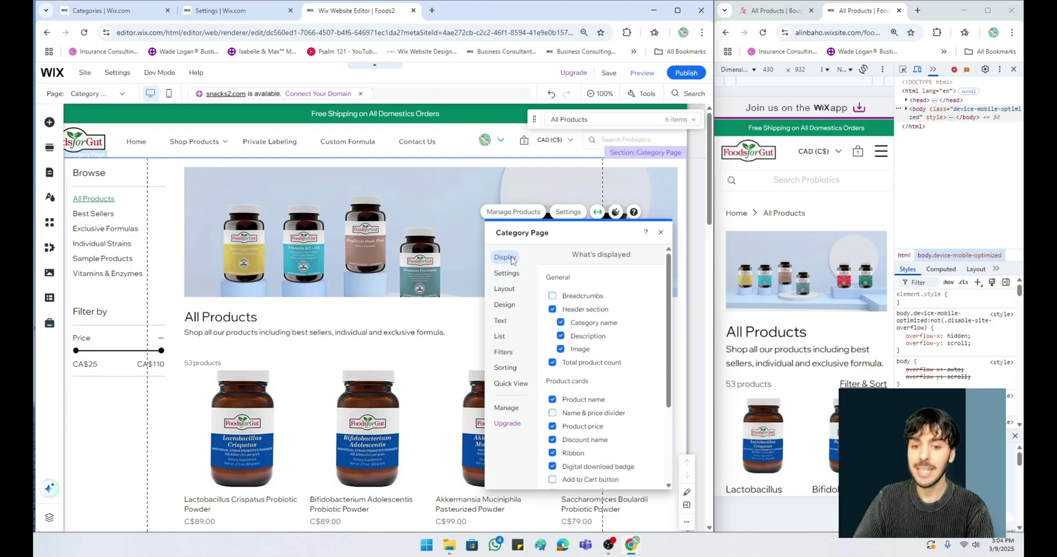
scroll(578, 306, down, 3)
scroll(578, 307, up, 3)
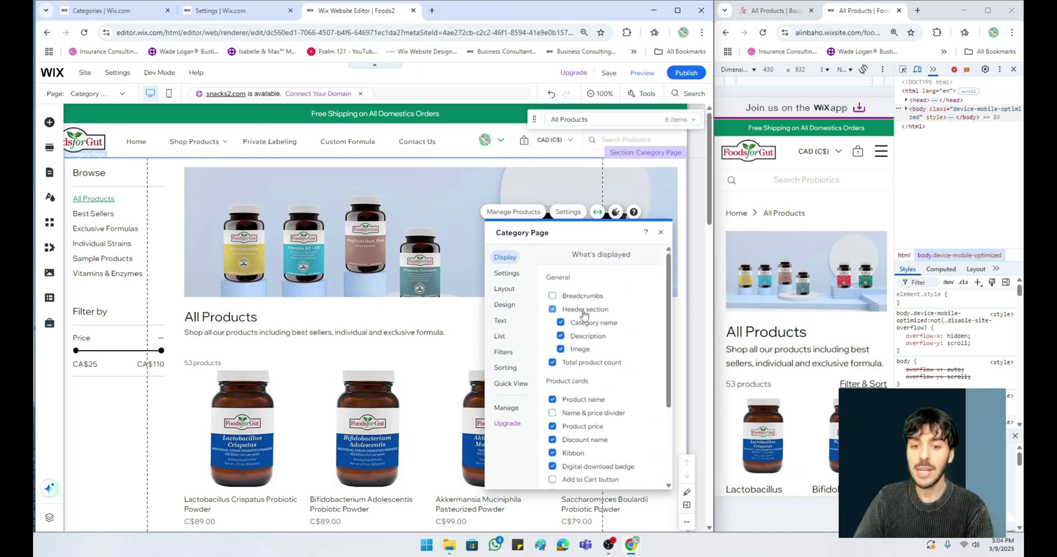
Set the category page to show breadcrumbs and the header section, without the description or total product count
click(584, 311)
click(589, 323)
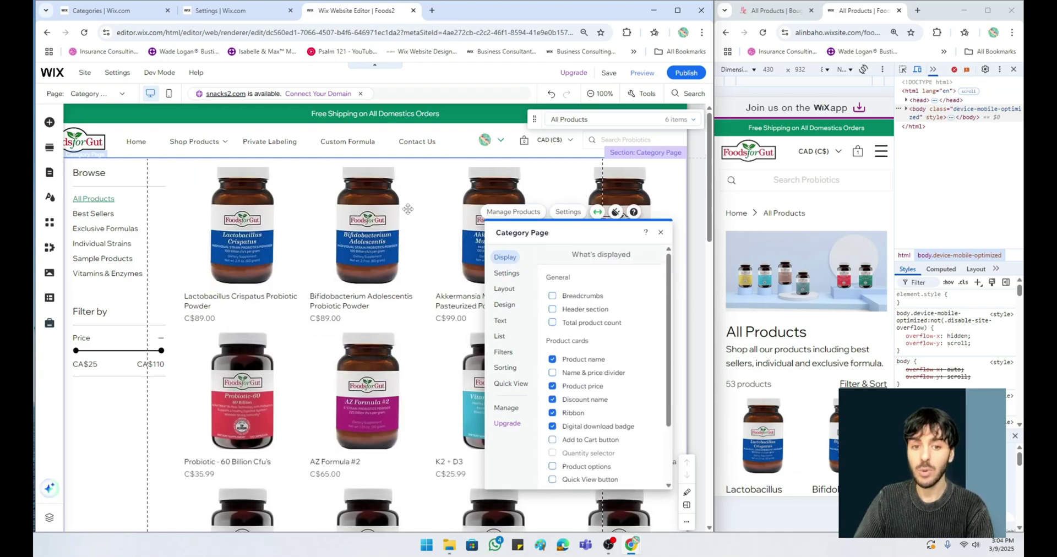
click(572, 298)
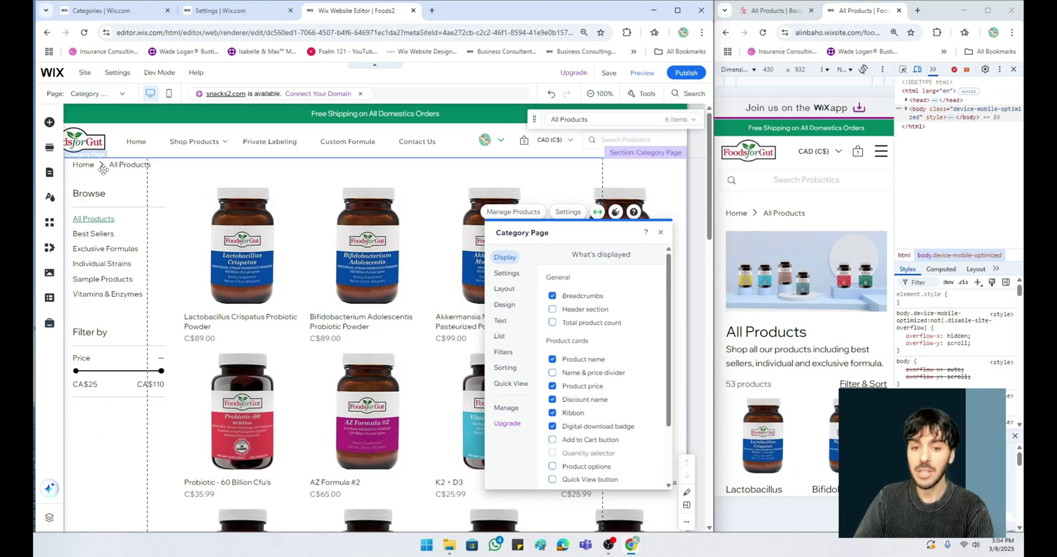
click(561, 314)
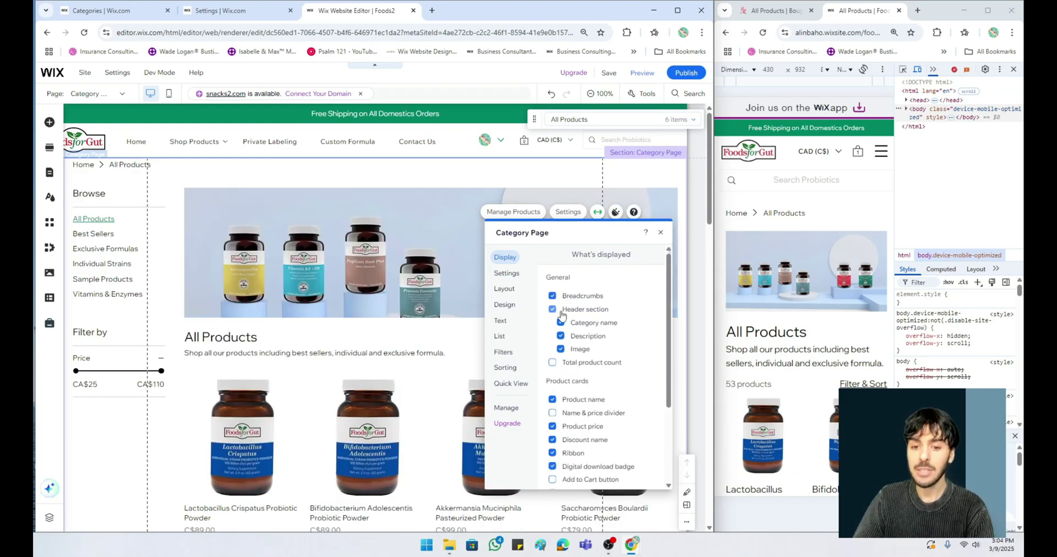
click(595, 338)
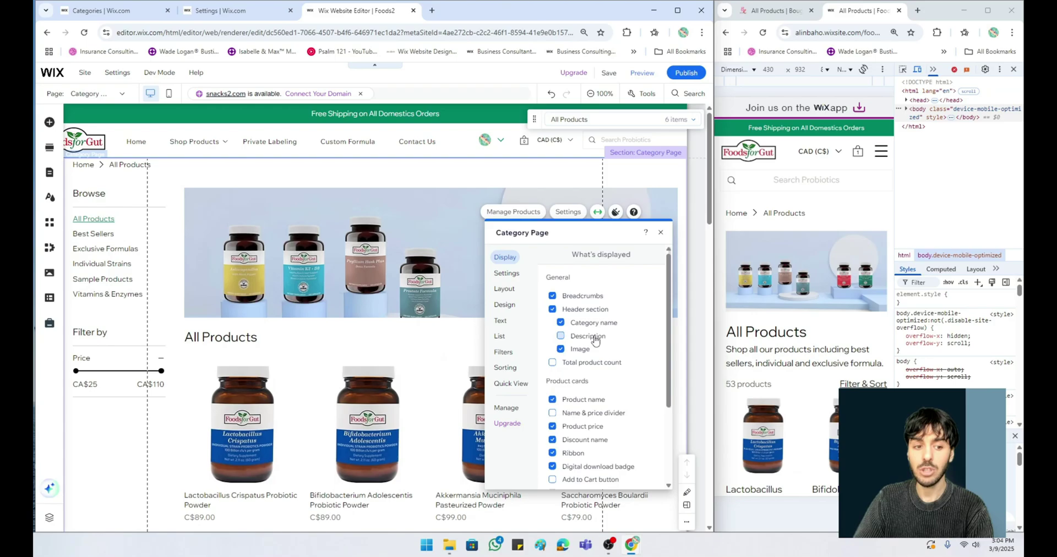
Show the category description, header image and total product count on the desktop category page
click(585, 354)
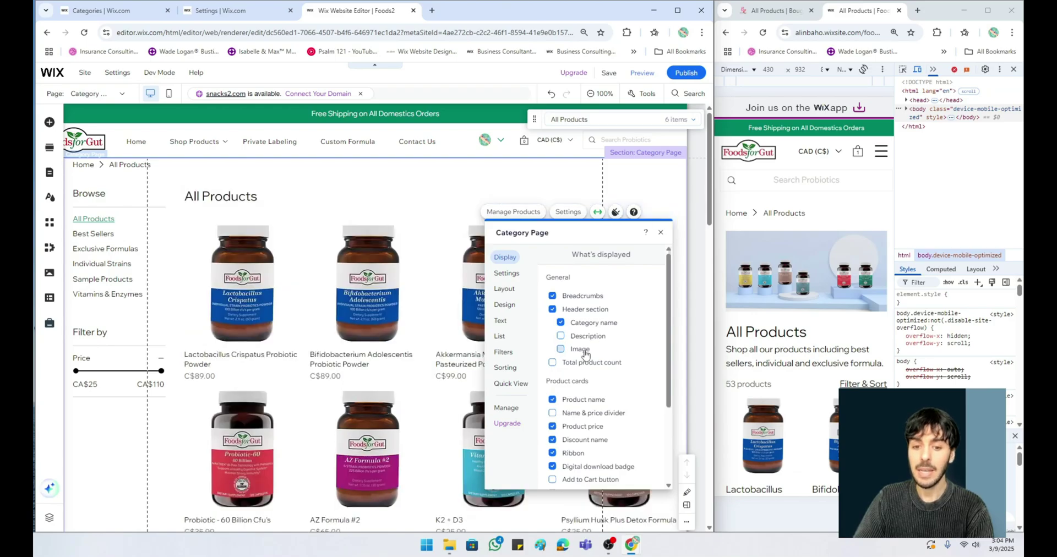
click(596, 325)
click(593, 337)
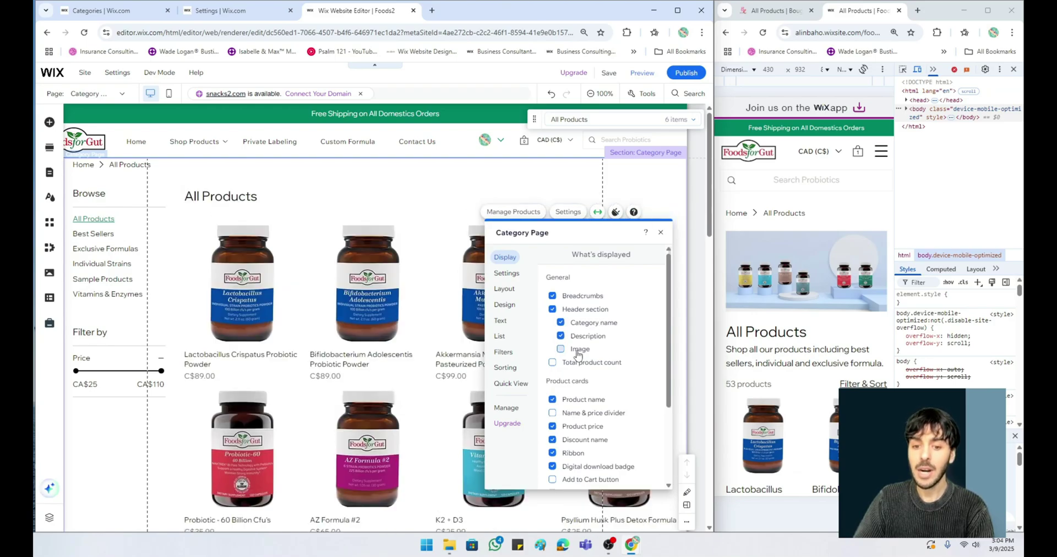
click(579, 350)
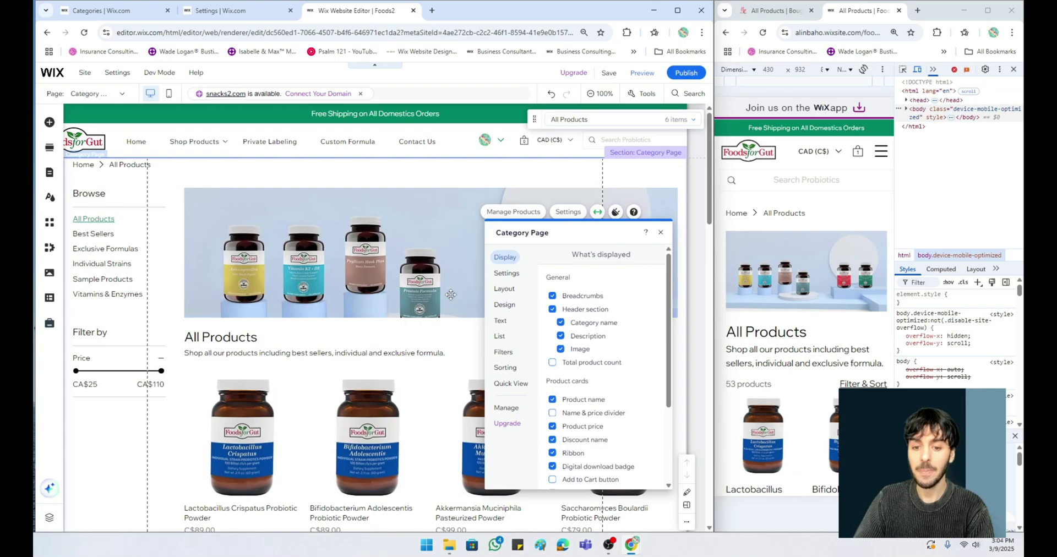
click(589, 365)
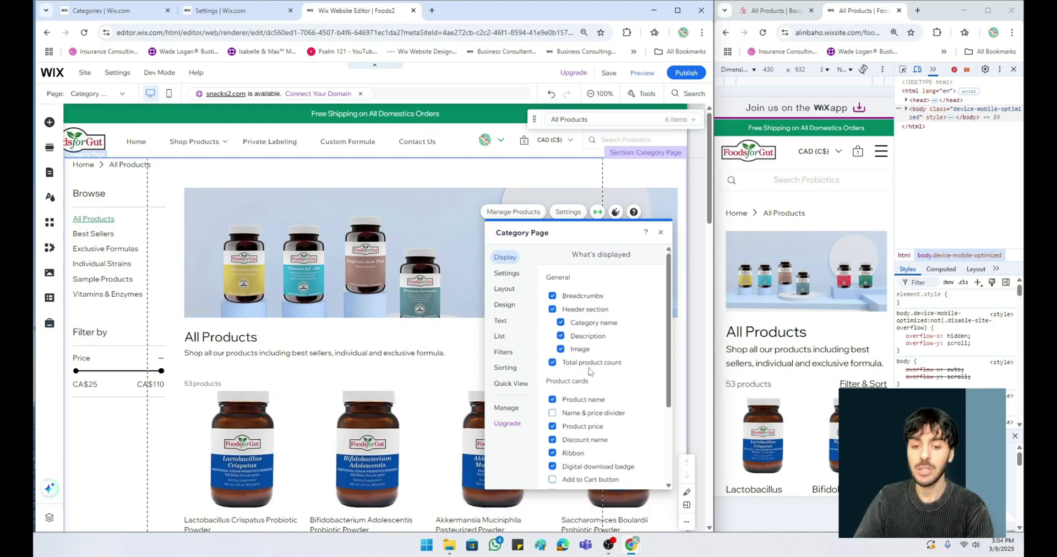
Try the Add to Cart button on the product cards, including its on-hover-only option, and turn it off again
scroll(590, 369, down, 3)
click(592, 364)
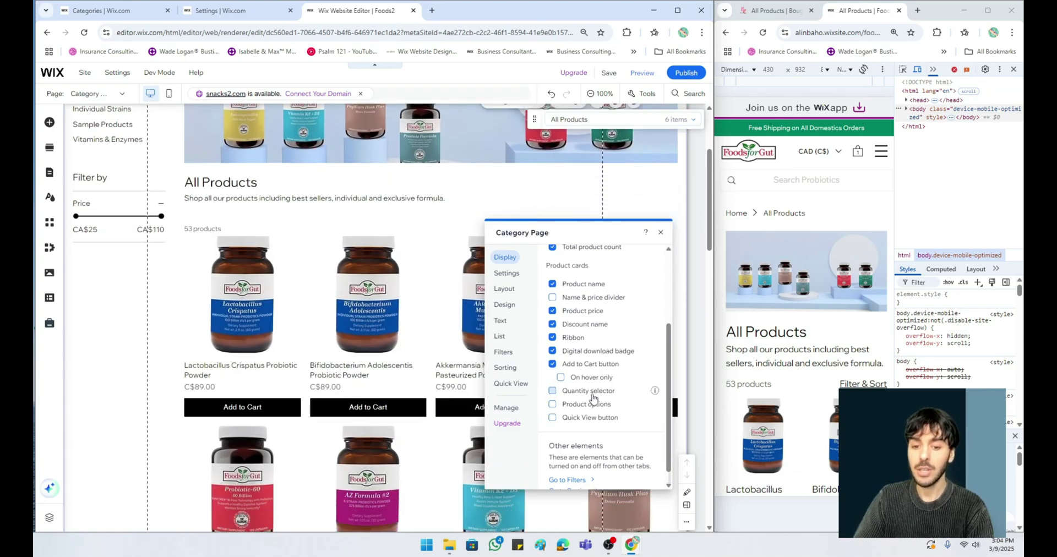
click(594, 380)
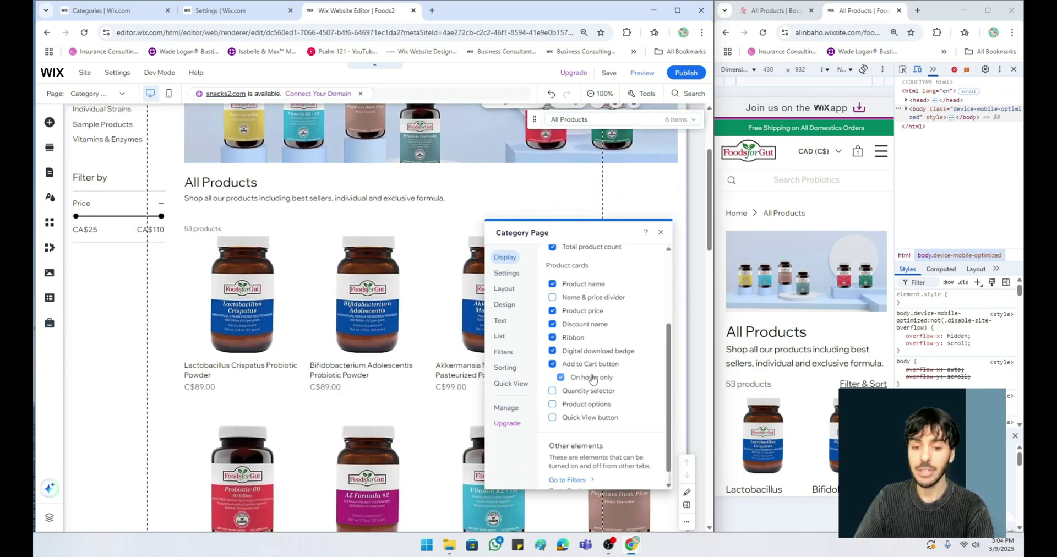
click(592, 378)
click(592, 364)
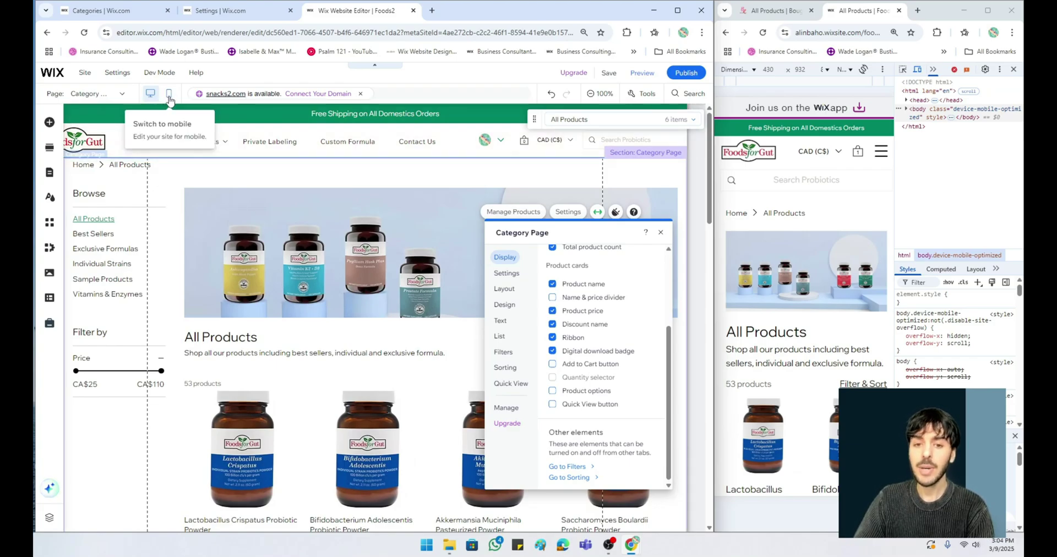
Switch to the mobile version of the category page and open its product gallery settings beside the page
click(169, 93)
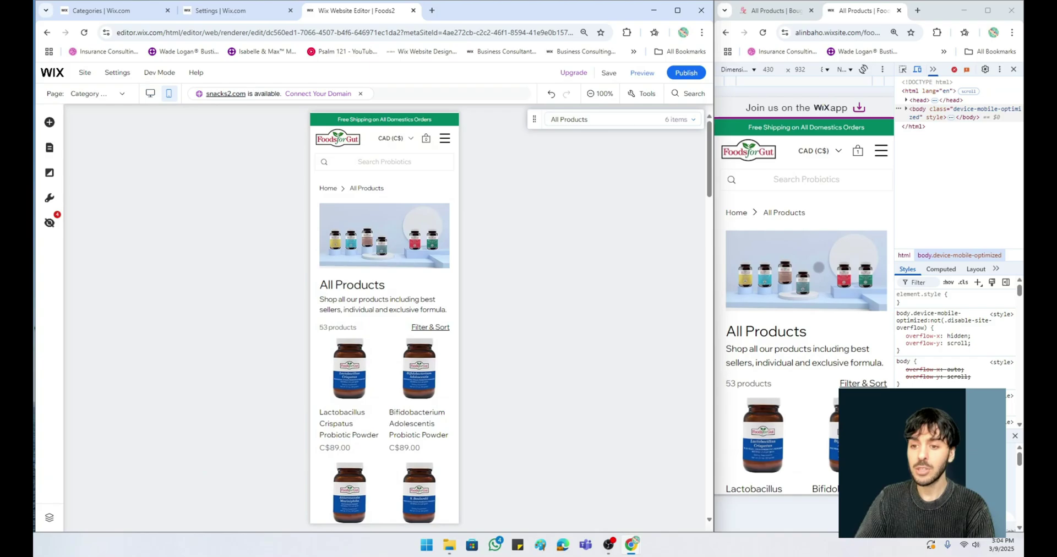
scroll(822, 268, down, 4)
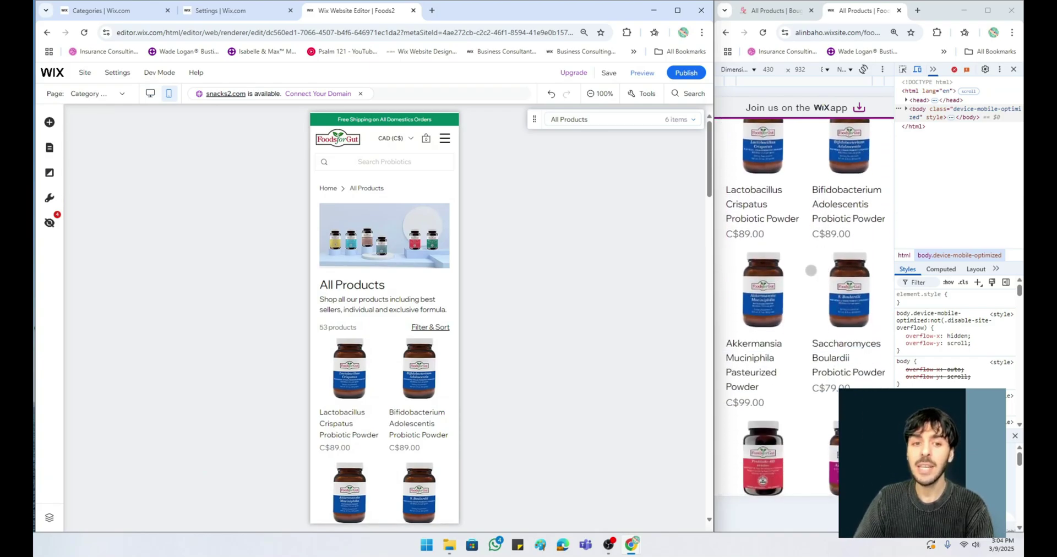
scroll(822, 268, up, 3)
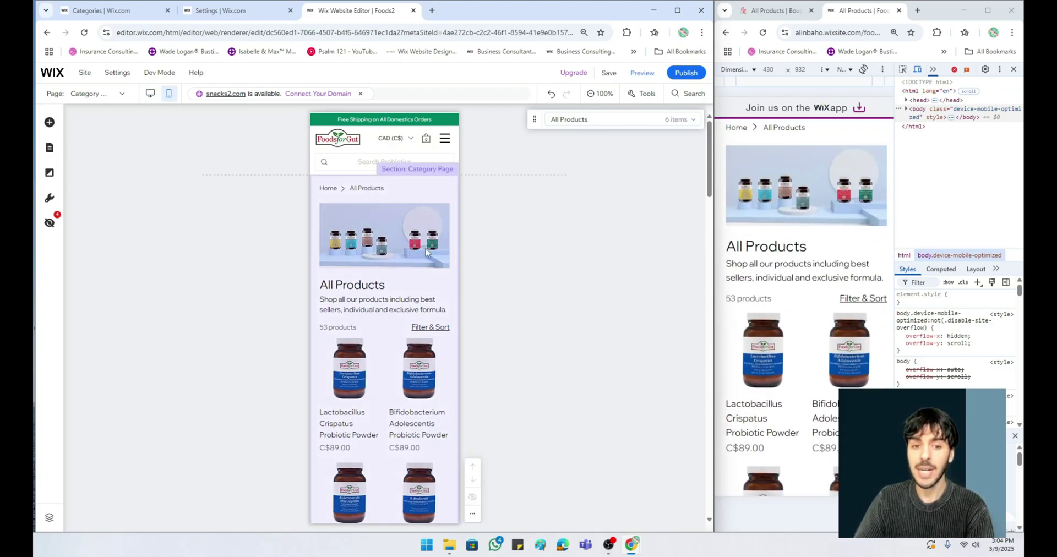
click(408, 238)
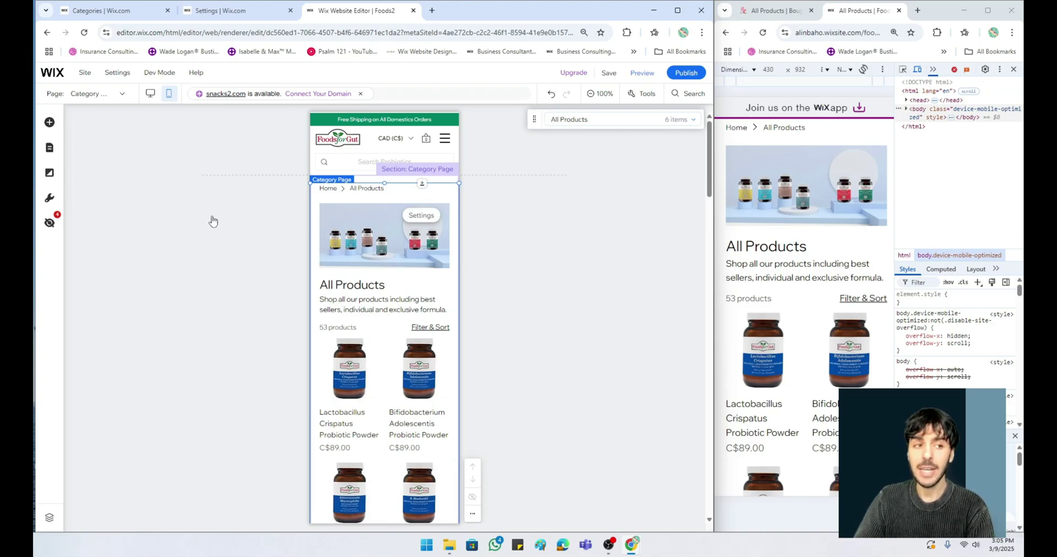
click(49, 148)
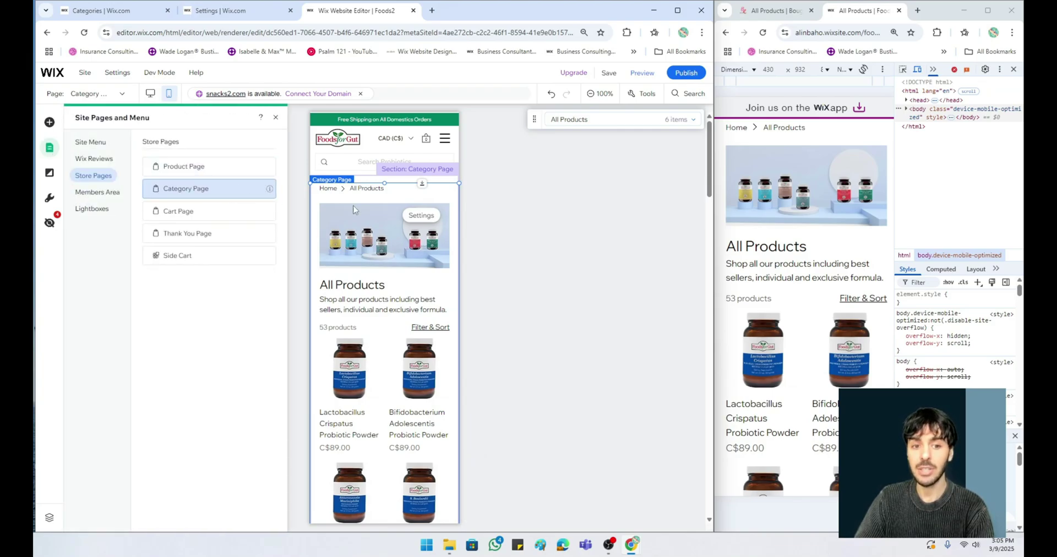
click(354, 209)
click(410, 226)
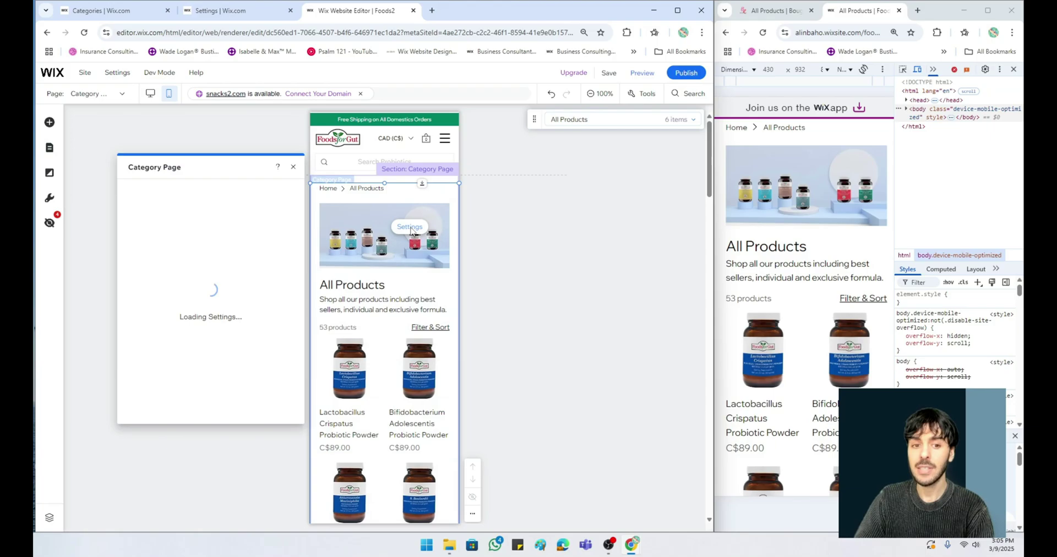
drag(219, 163, 580, 159)
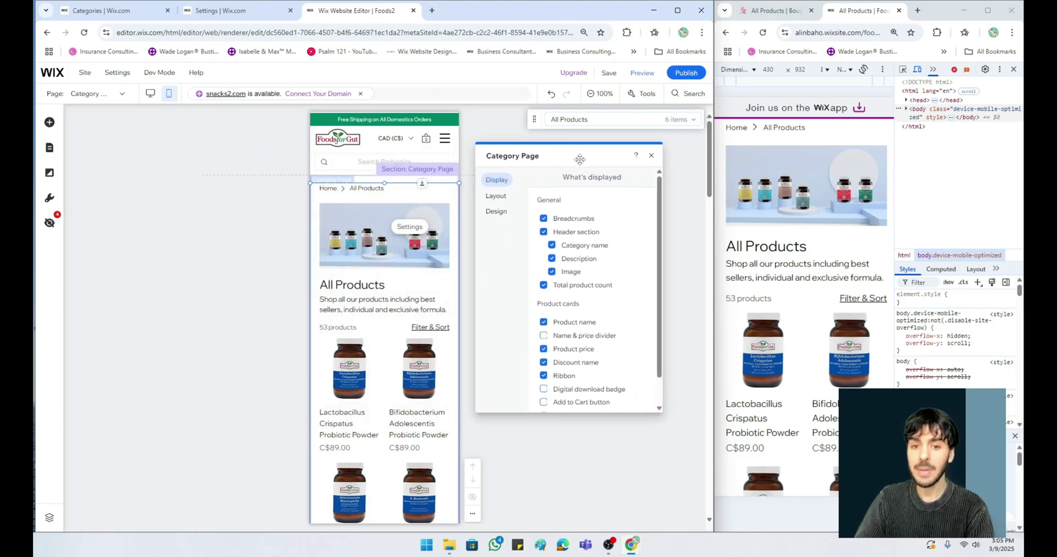
Try a one-column product grid in the mobile layout and set it back to two columns
click(493, 196)
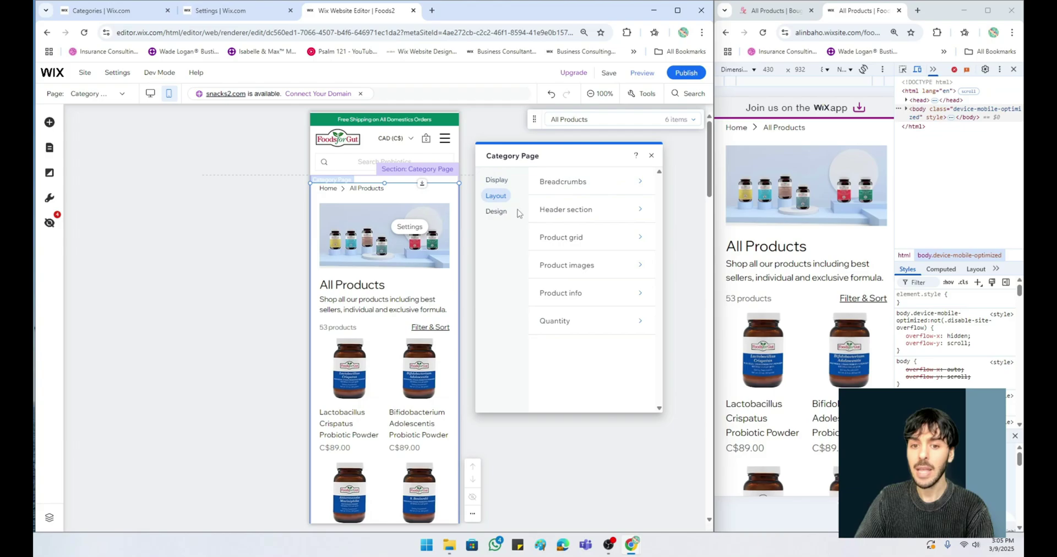
click(585, 237)
click(556, 256)
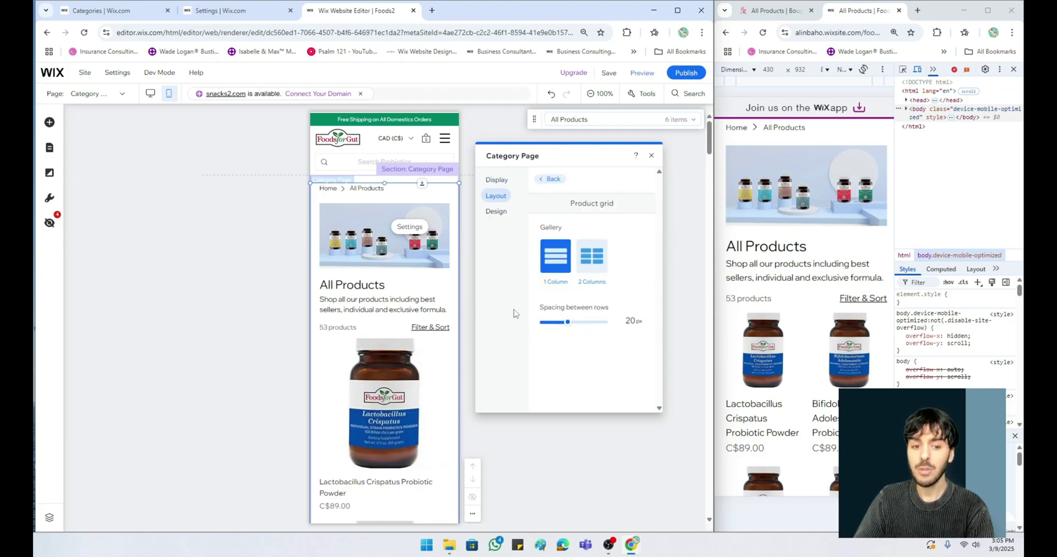
scroll(392, 353, down, 4)
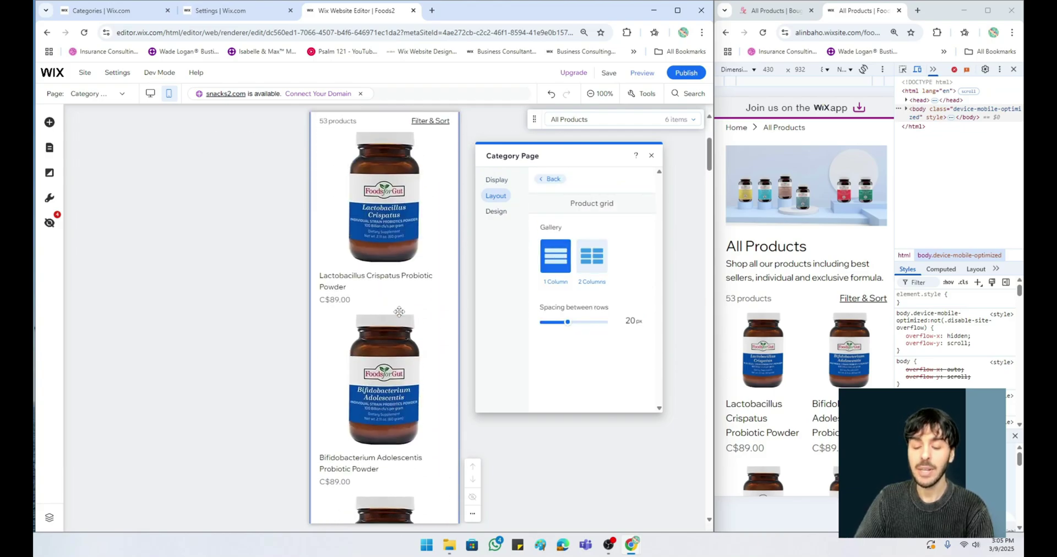
scroll(399, 312, up, 4)
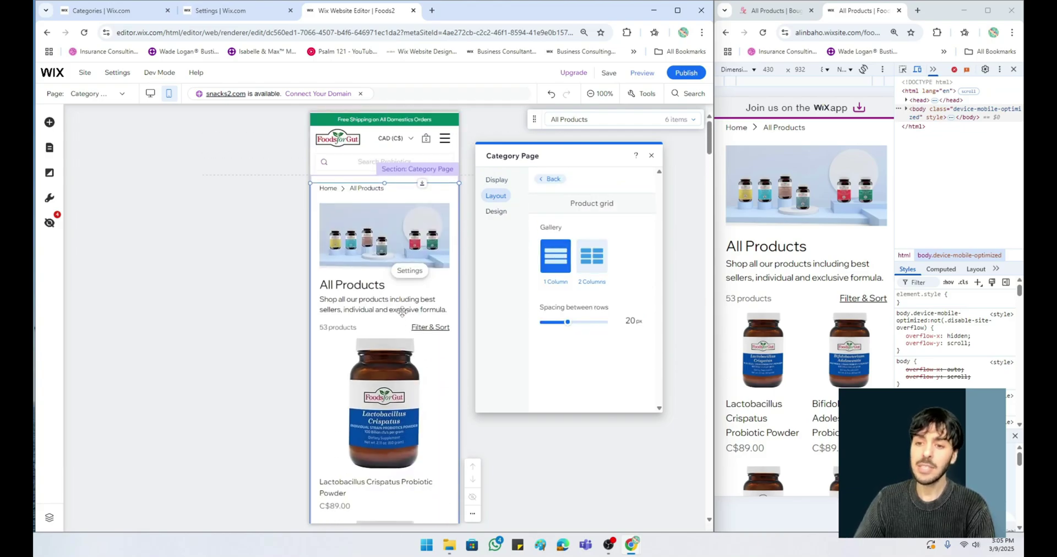
click(594, 271)
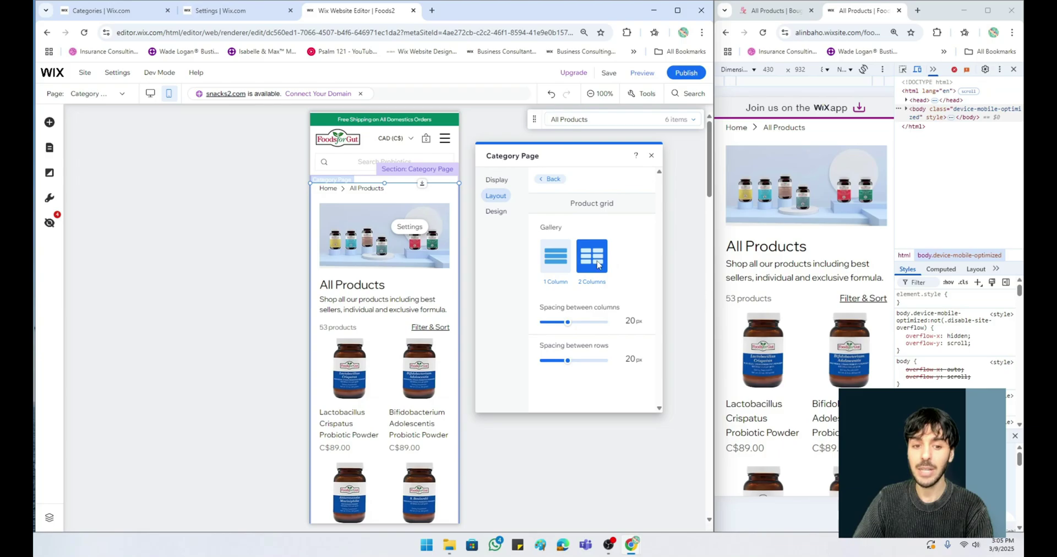
click(546, 179)
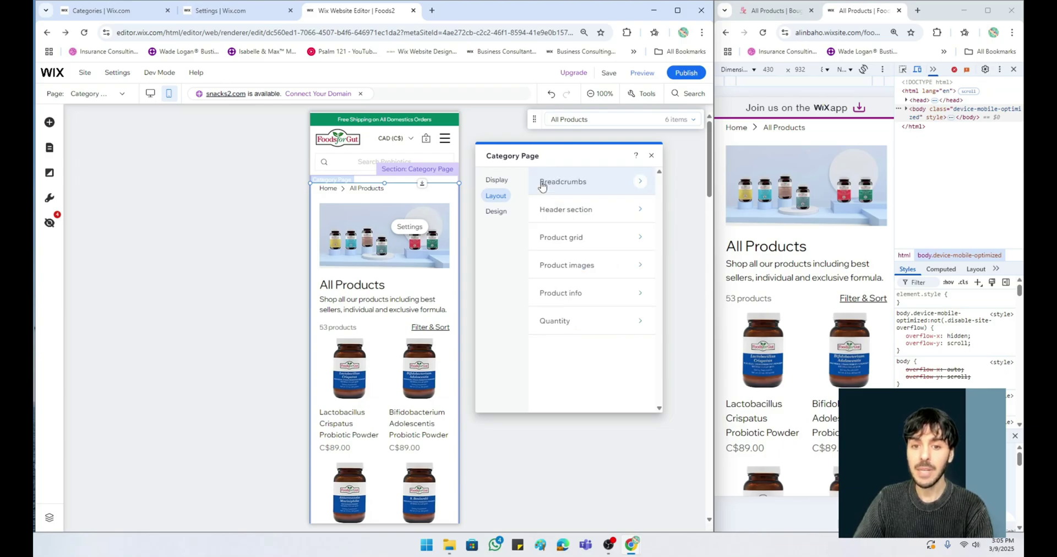
Try toggling the breadcrumbs and header section elements on mobile, restore them all, and review the product card options
click(502, 183)
click(573, 219)
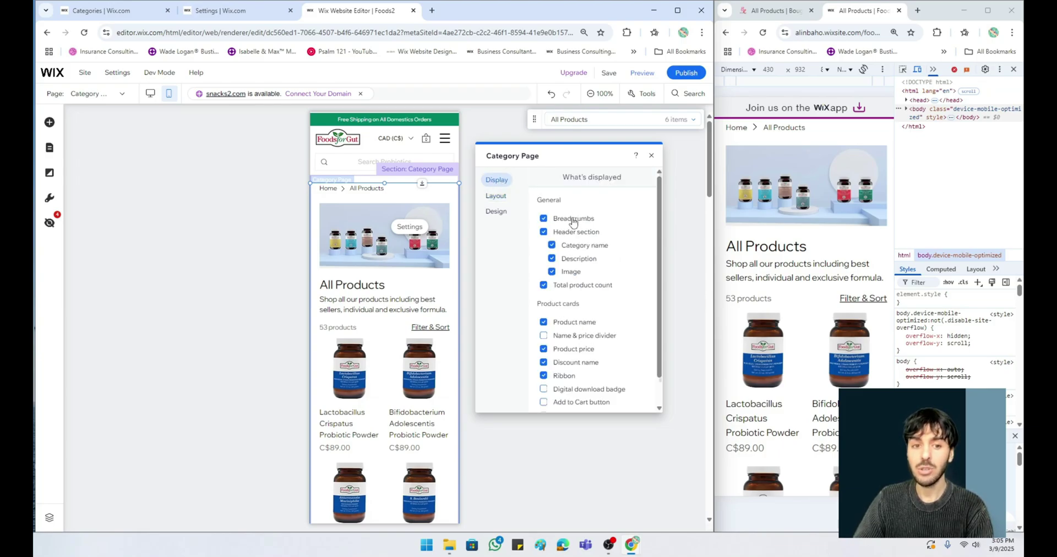
click(578, 220)
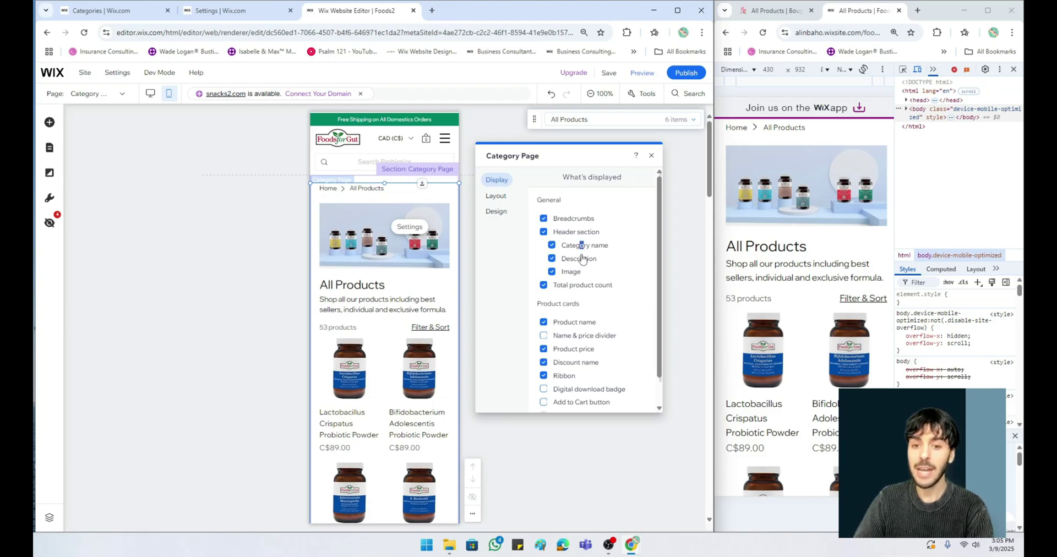
click(578, 259)
click(574, 272)
click(579, 232)
click(578, 232)
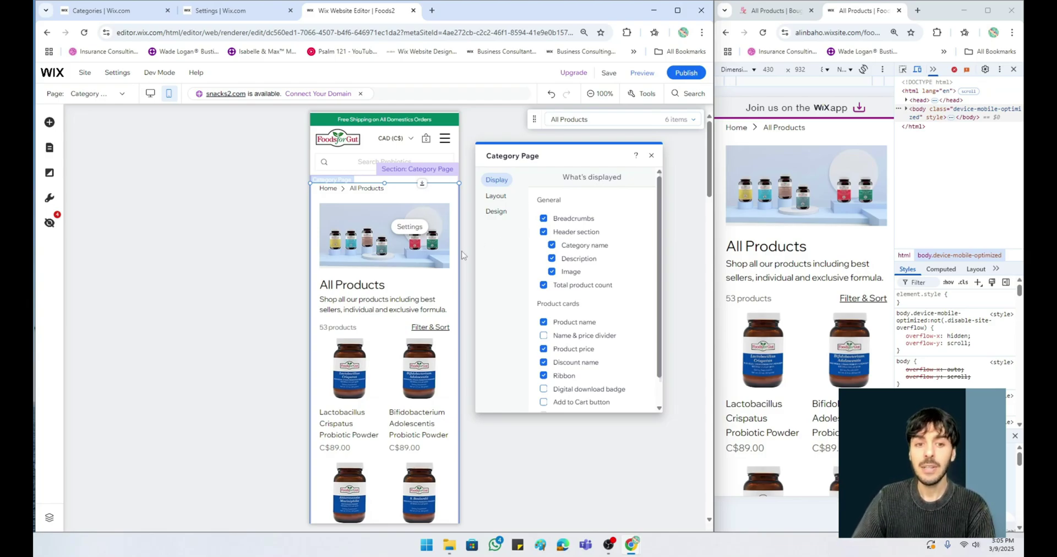
scroll(543, 263, down, 1)
scroll(415, 307, down, 2)
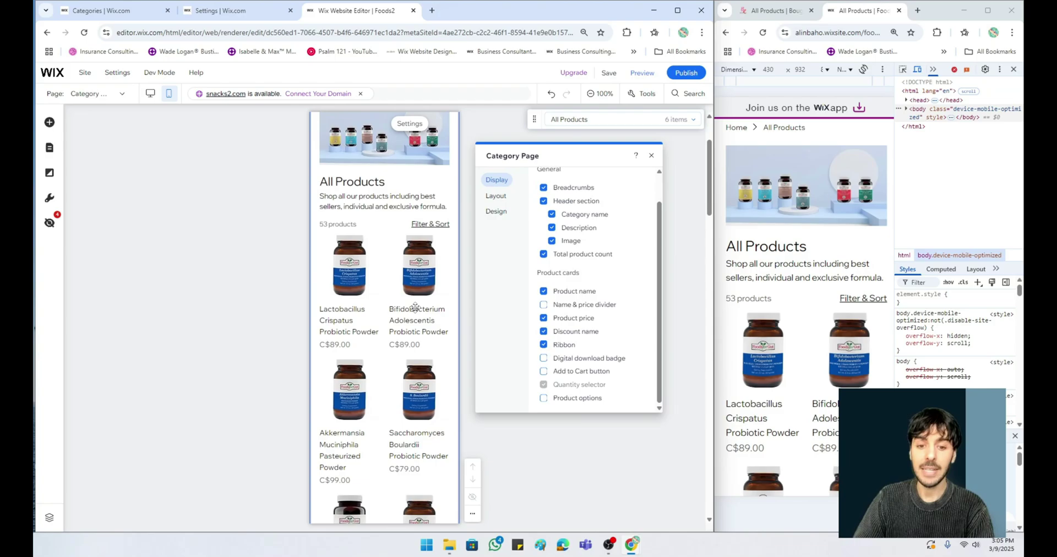
scroll(415, 307, up, 2)
Compare the 16:9, 3:2 and 4:3 ratios for mobile product images, keep 1:1, and set image resizing to Fit
click(496, 197)
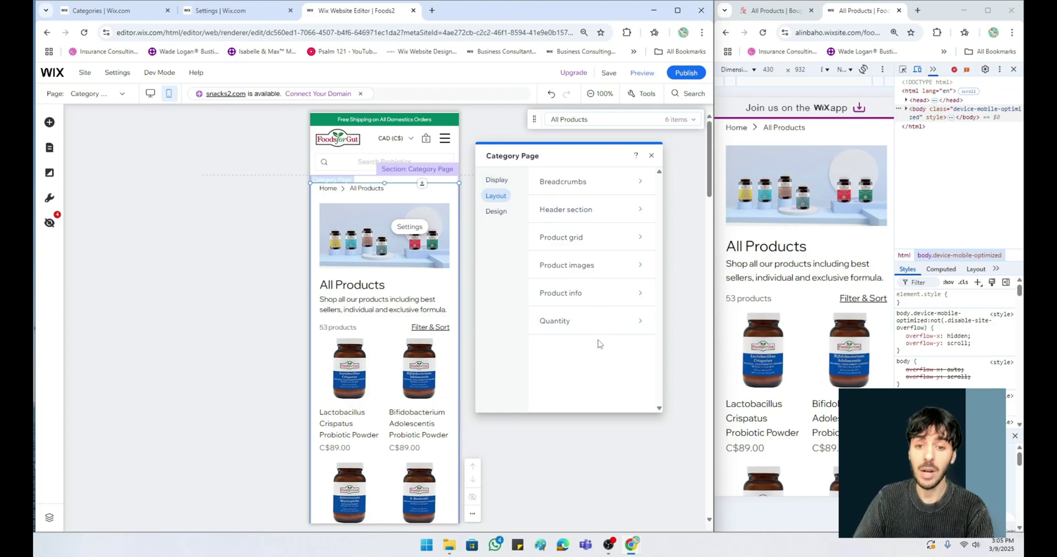
click(582, 269)
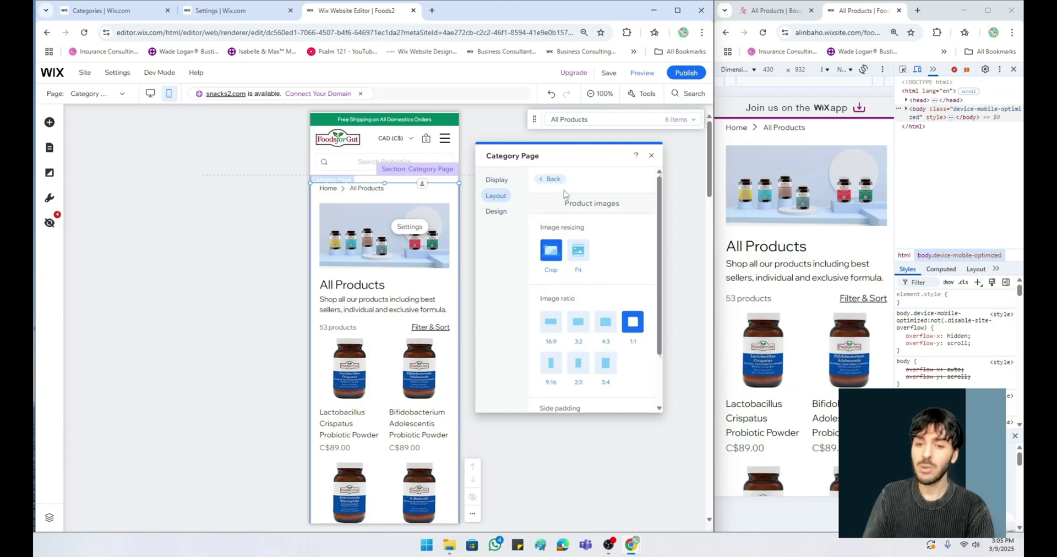
click(553, 179)
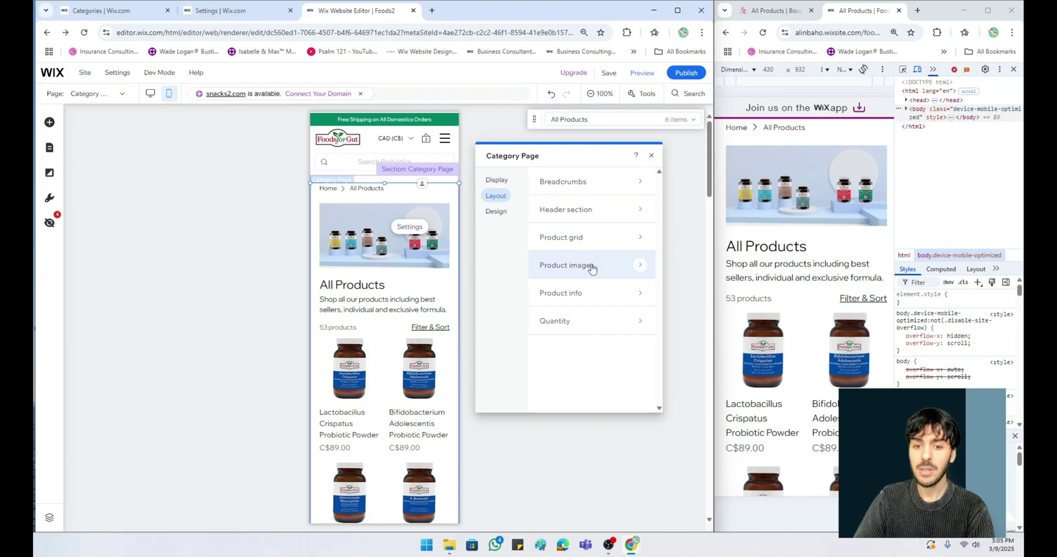
click(575, 266)
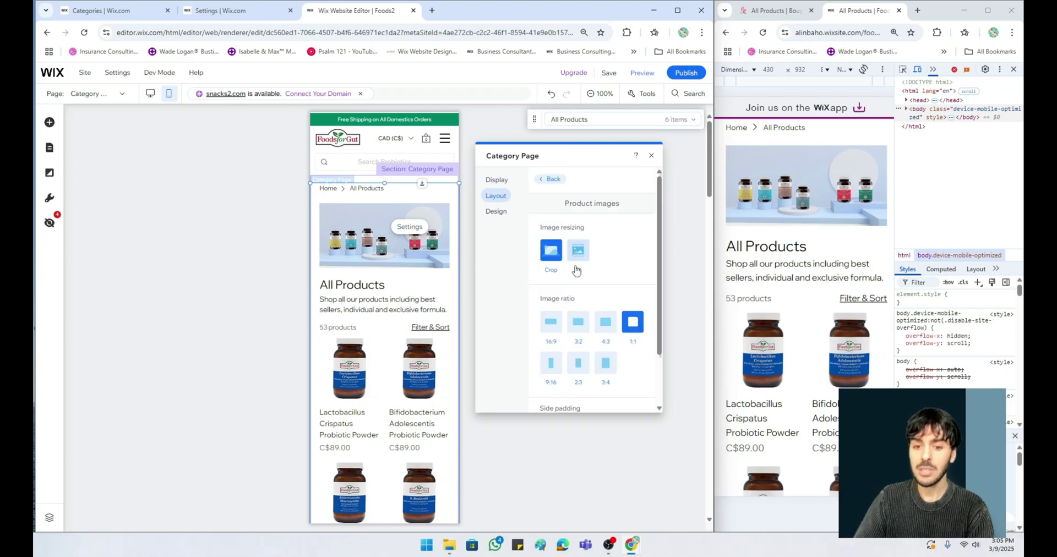
click(551, 322)
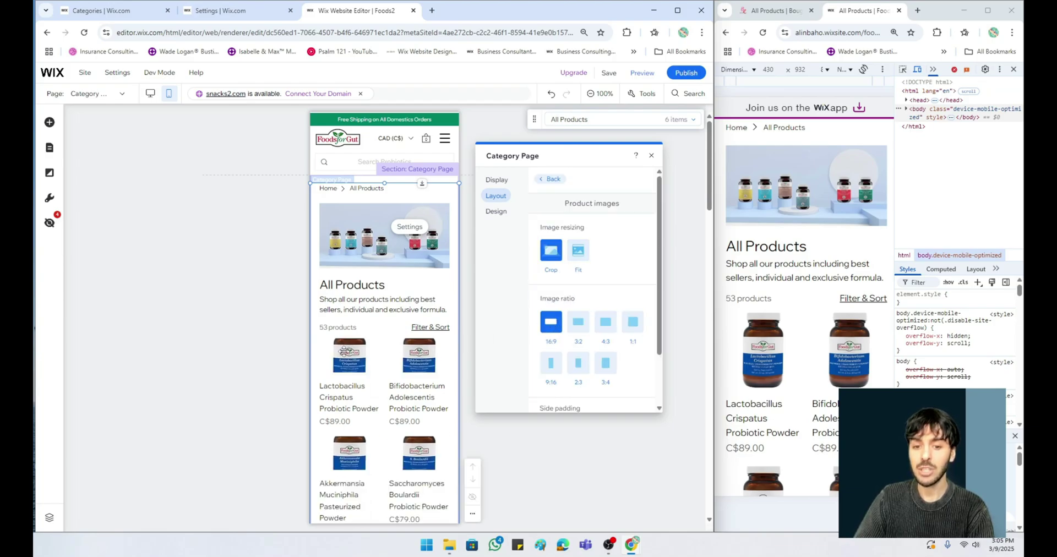
click(578, 321)
click(611, 323)
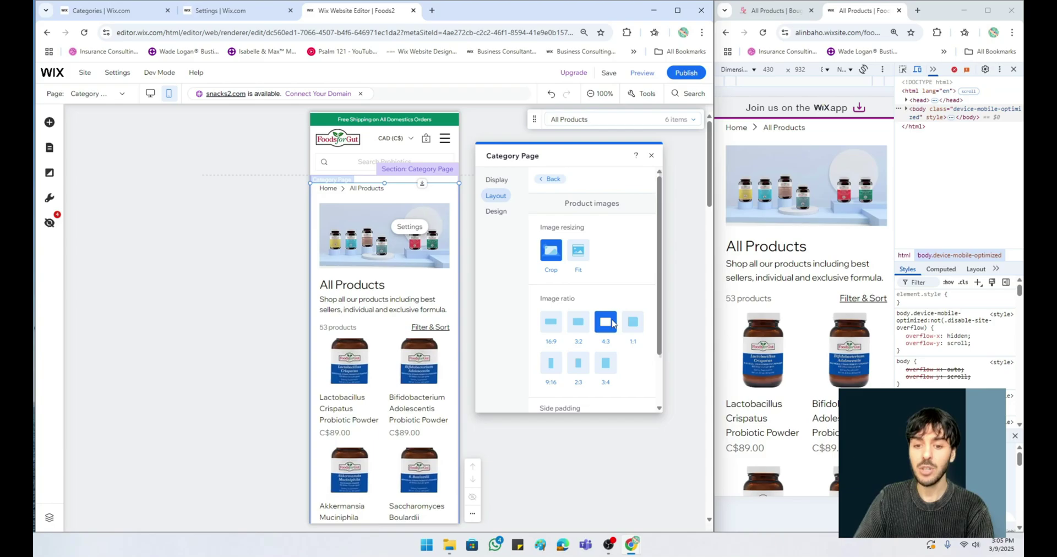
click(633, 322)
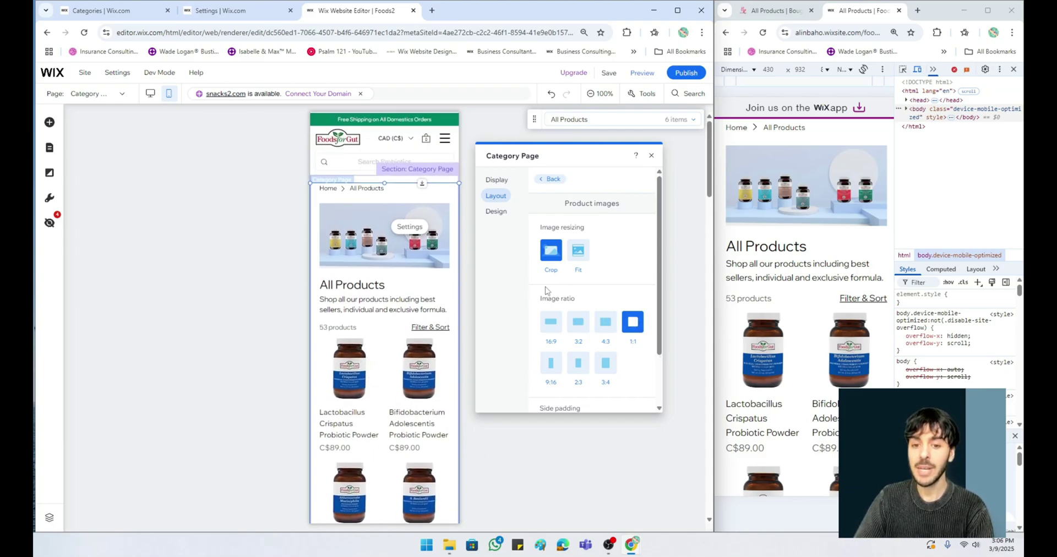
click(577, 252)
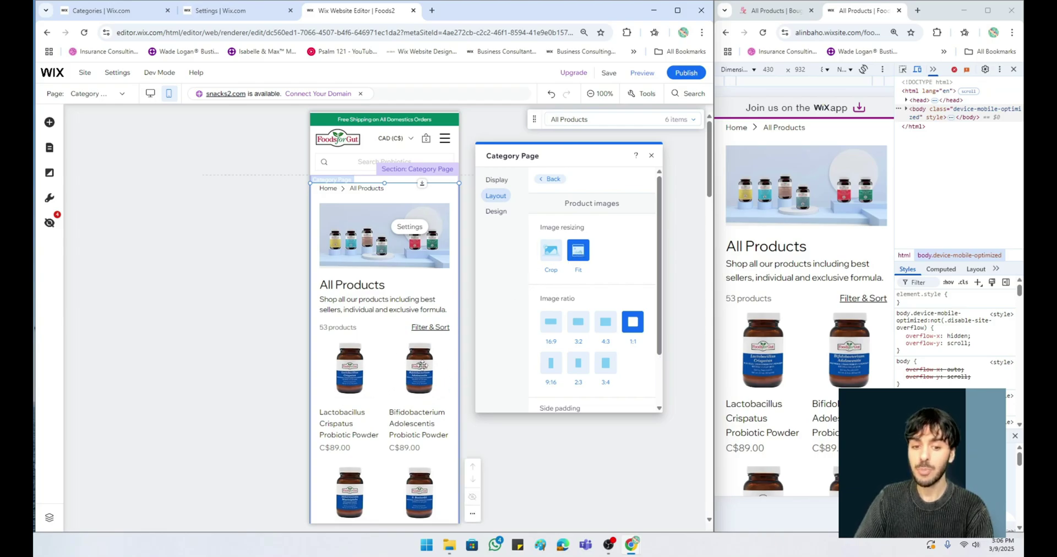
click(555, 183)
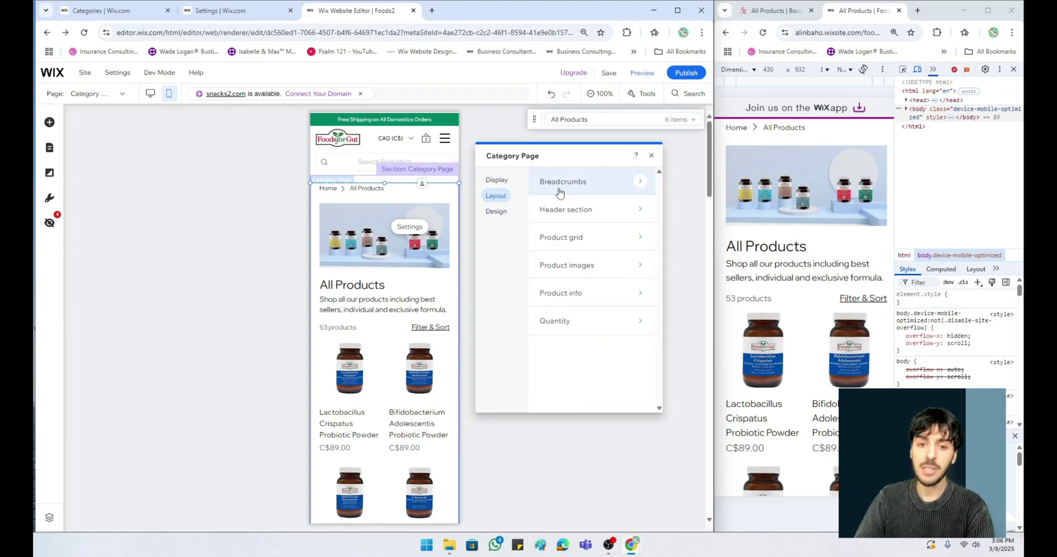
Hide the category image in the header section of the mobile category page
click(497, 176)
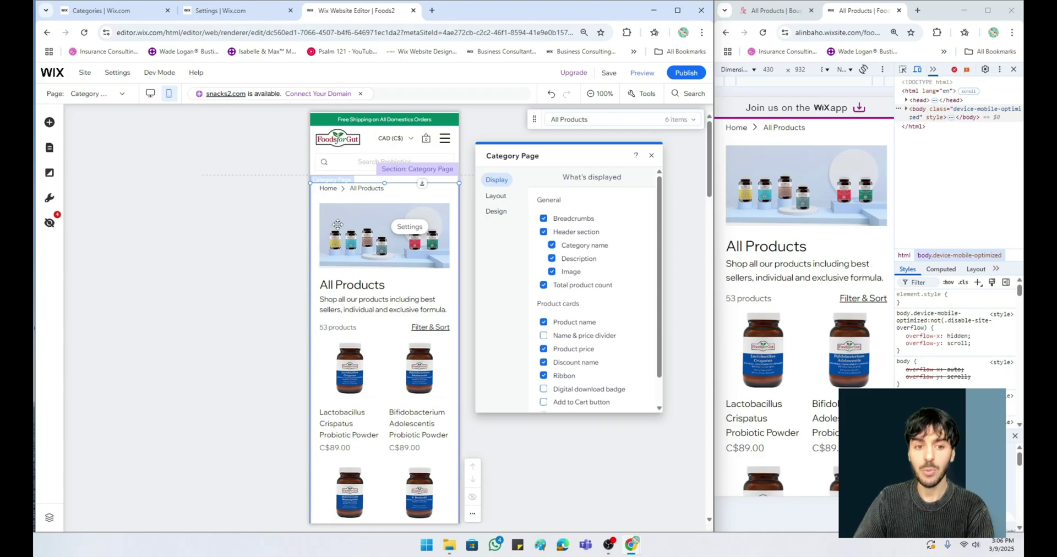
click(574, 274)
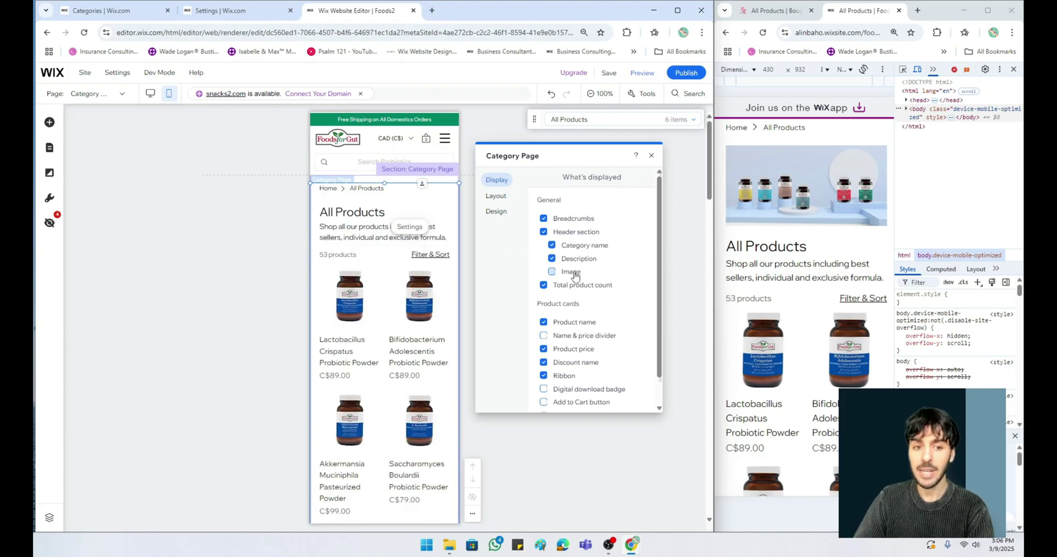
Show the category image again in the header section of the mobile category page
click(573, 273)
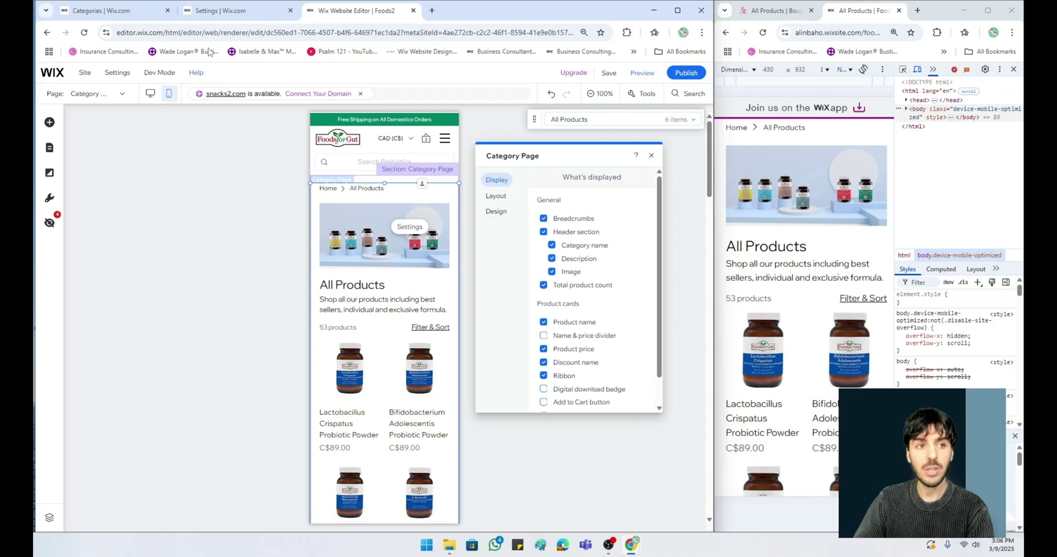
Switch to the site dashboard and open the Vitamins & Enzymes category from Categories to review its category image and header description
click(128, 11)
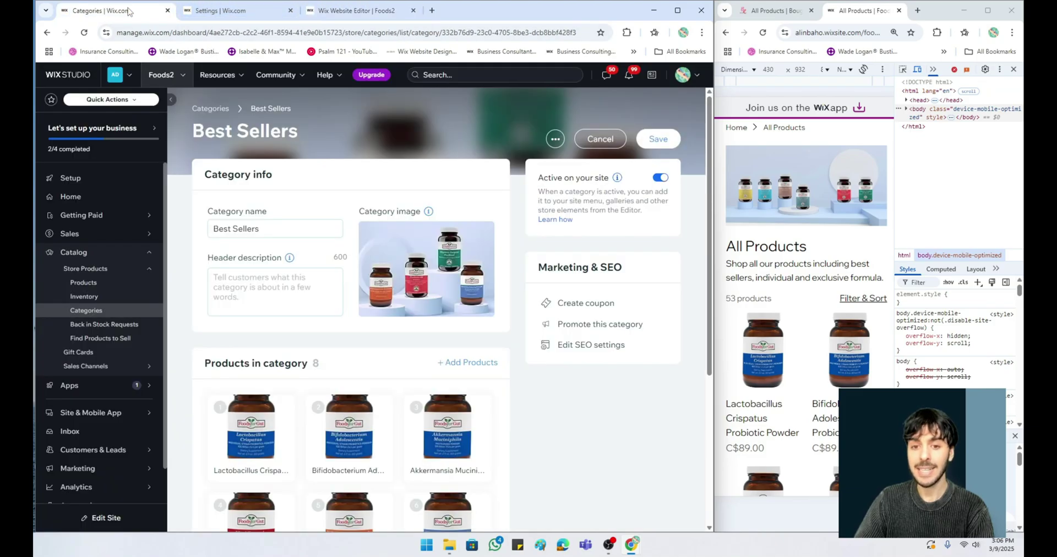
click(102, 255)
mouse_move(223, 238)
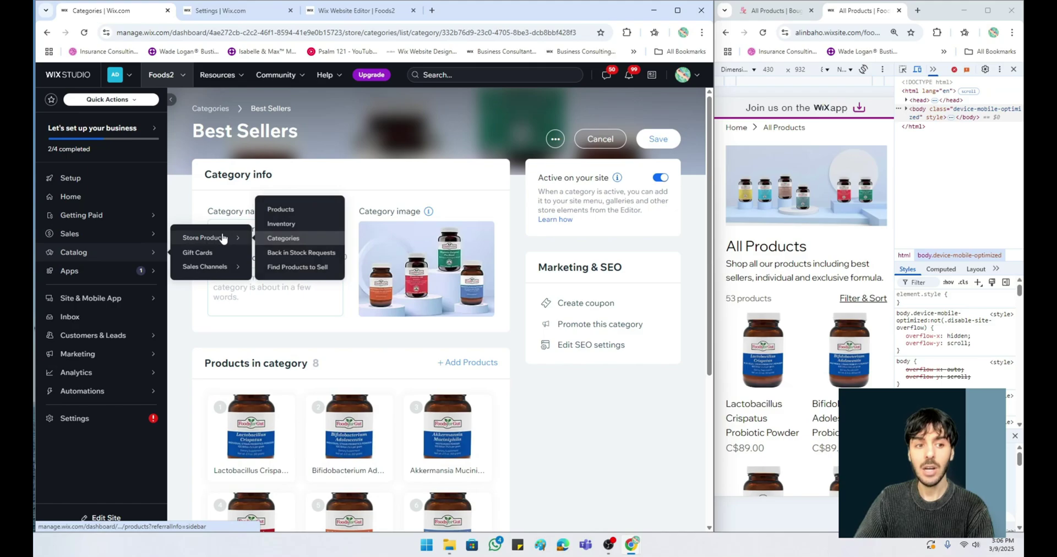
click(302, 240)
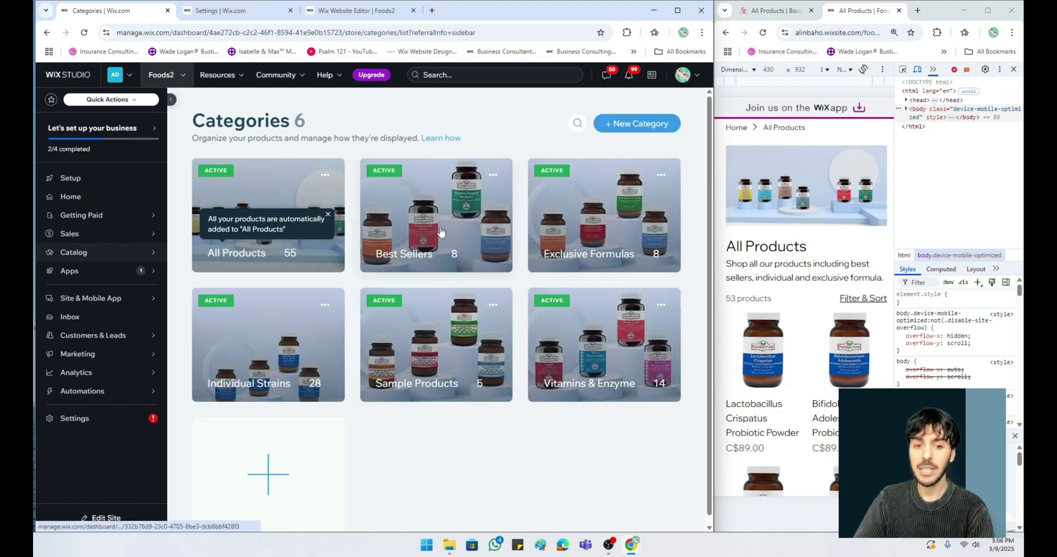
click(600, 314)
mouse_move(423, 257)
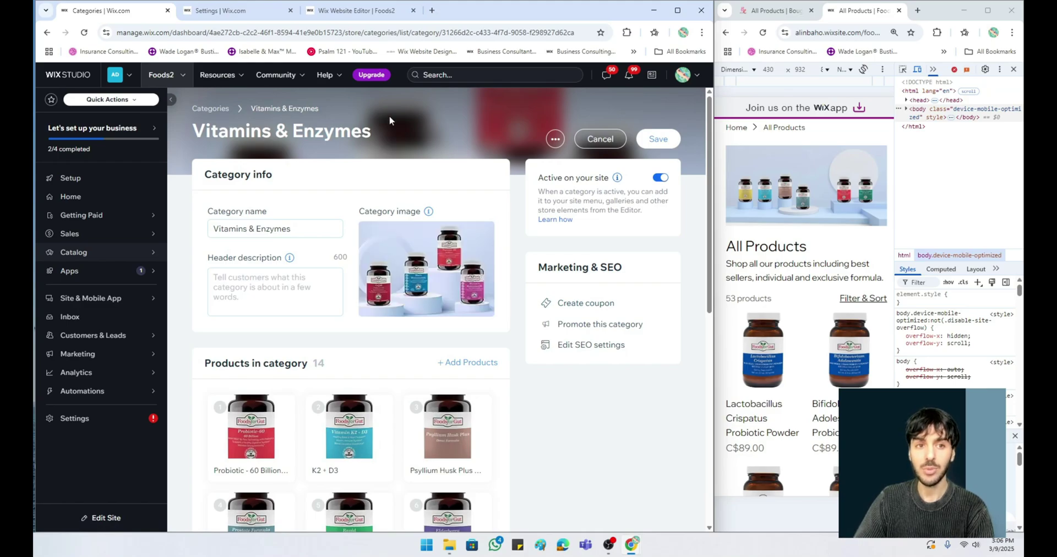
Return to the site editor, open the Product Page from the store pages in the desktop view, and select its product widget
click(357, 10)
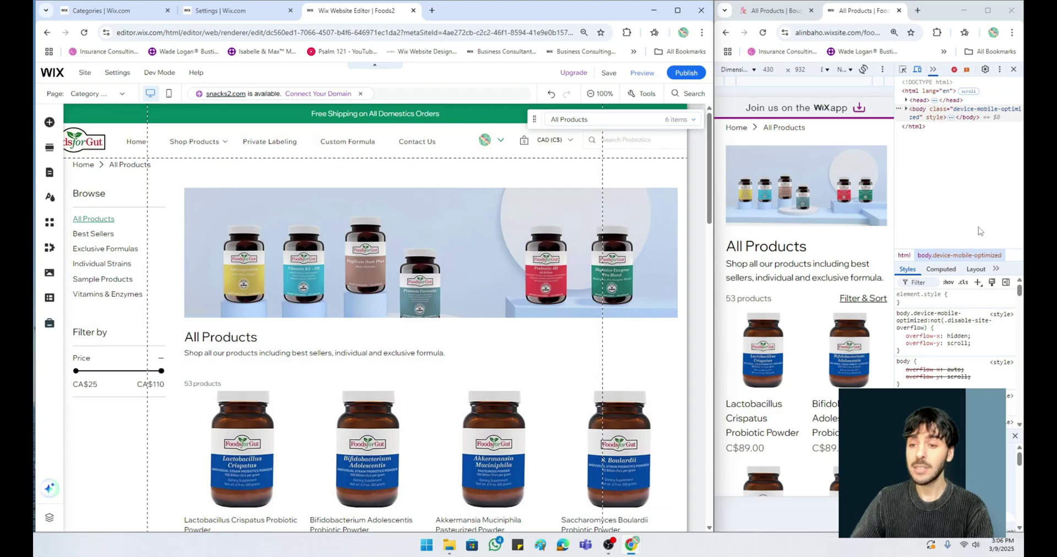
scroll(834, 178, up, 2)
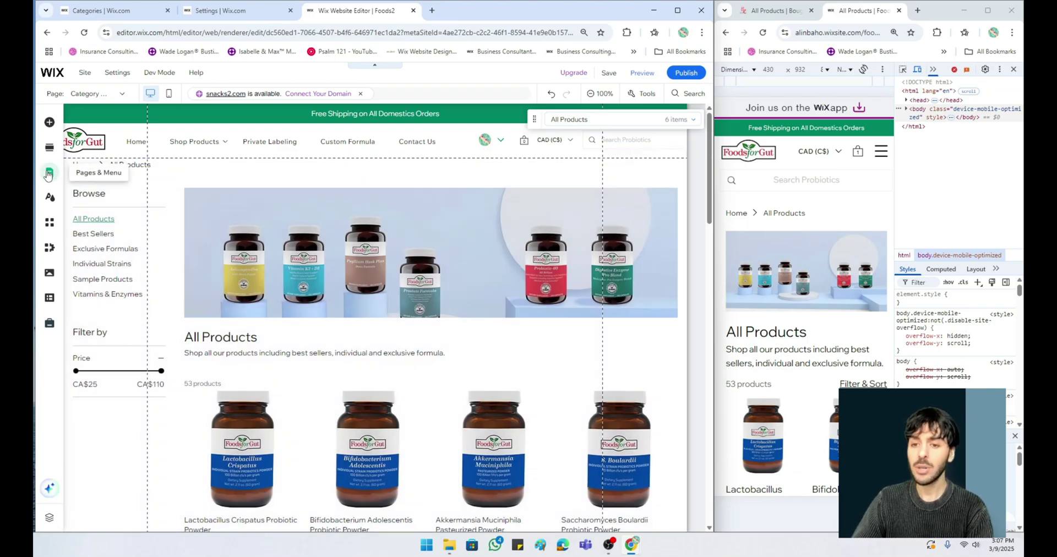
click(48, 174)
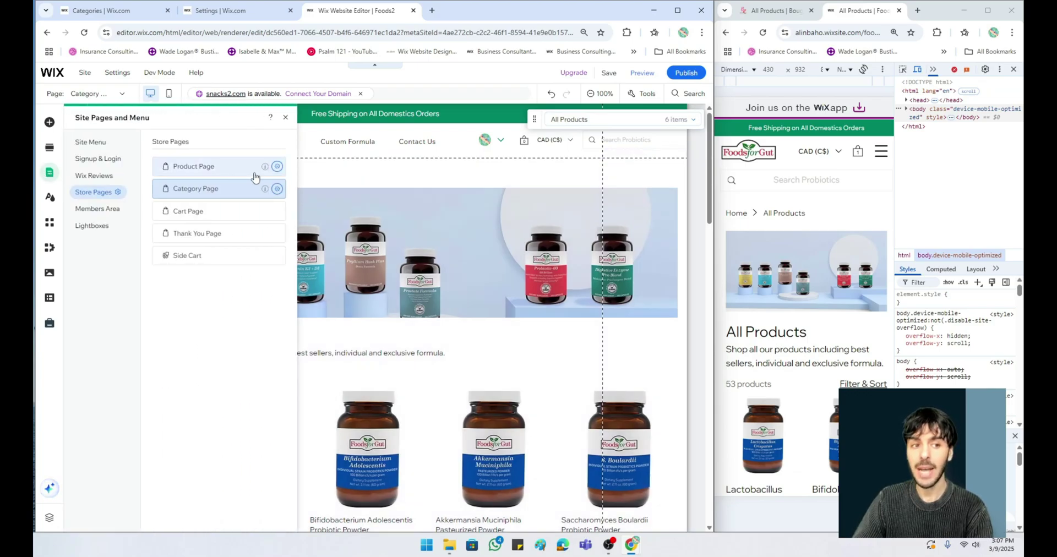
click(285, 118)
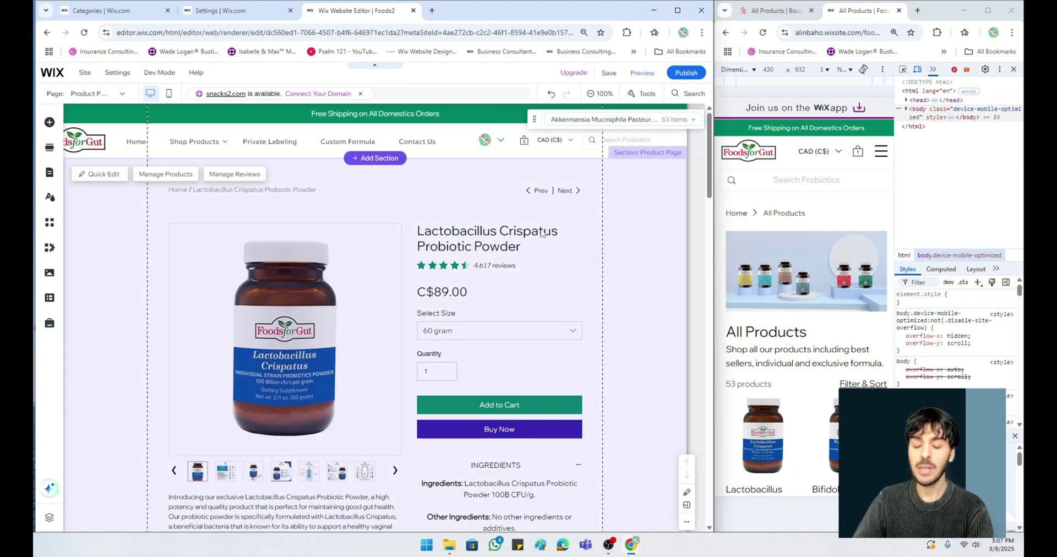
click(547, 245)
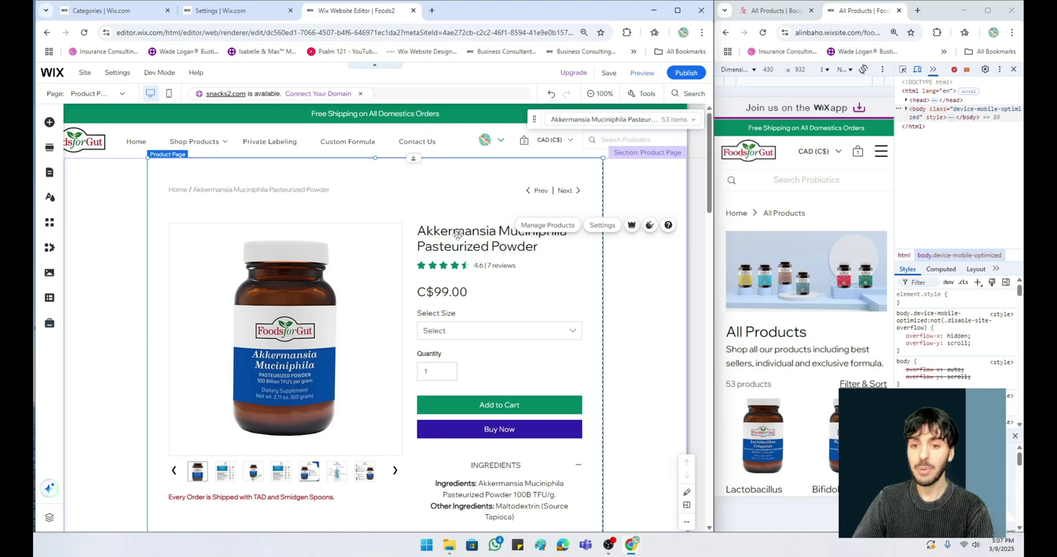
Examine the installed plugins and the additional plugins offered for the product page
click(650, 226)
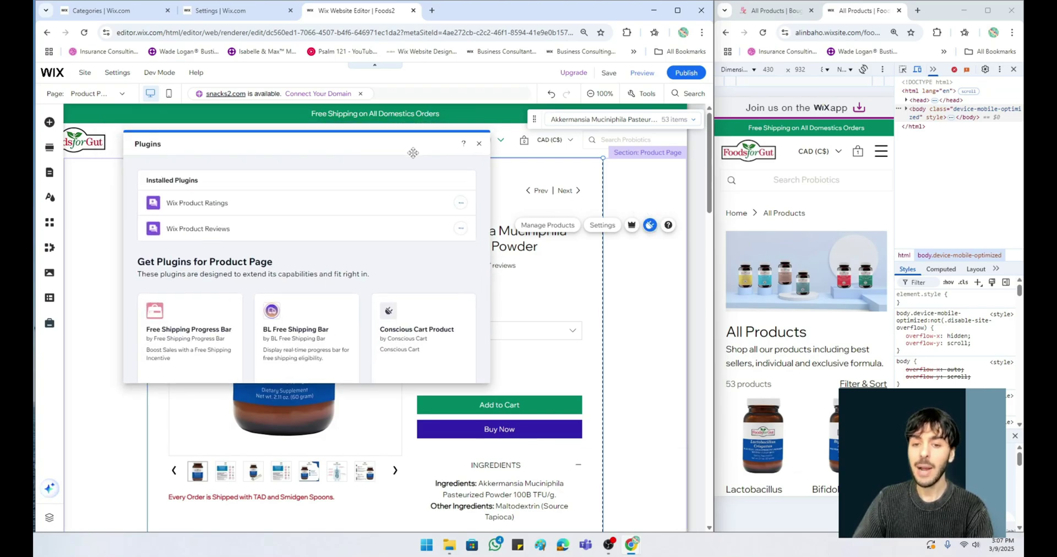
drag(413, 152, 594, 167)
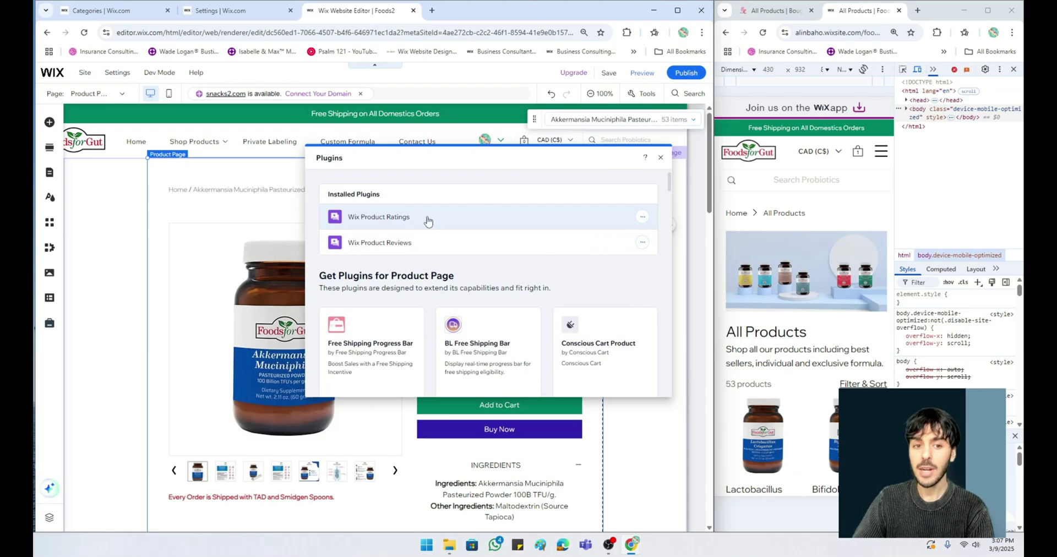
scroll(429, 221, down, 4)
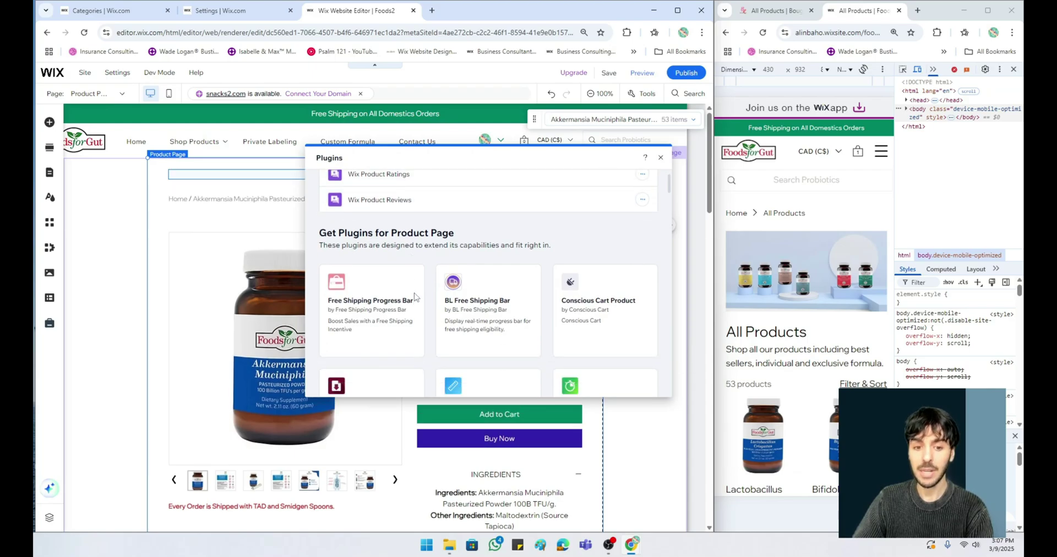
scroll(432, 303, up, 3)
scroll(431, 300, up, 1)
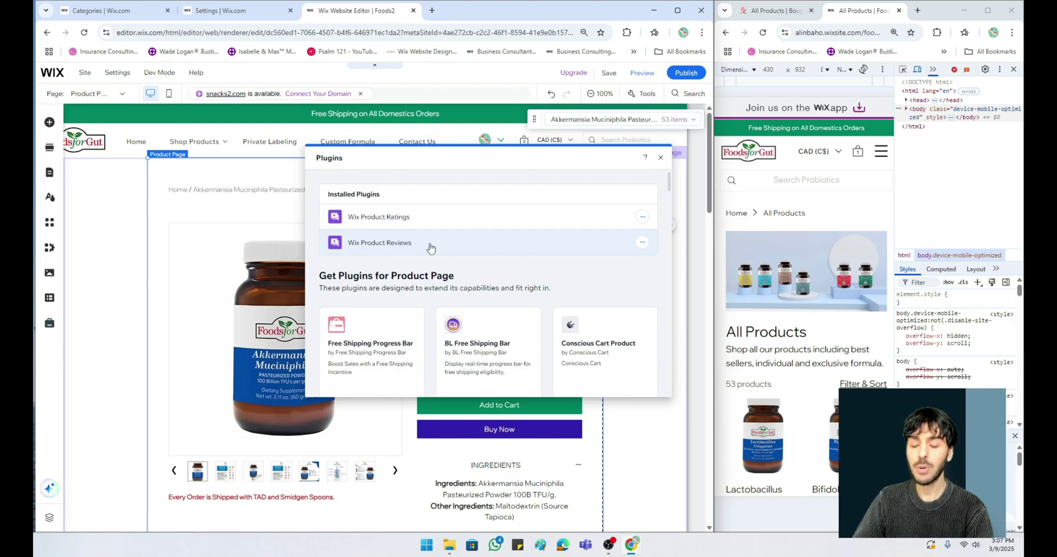
click(121, 254)
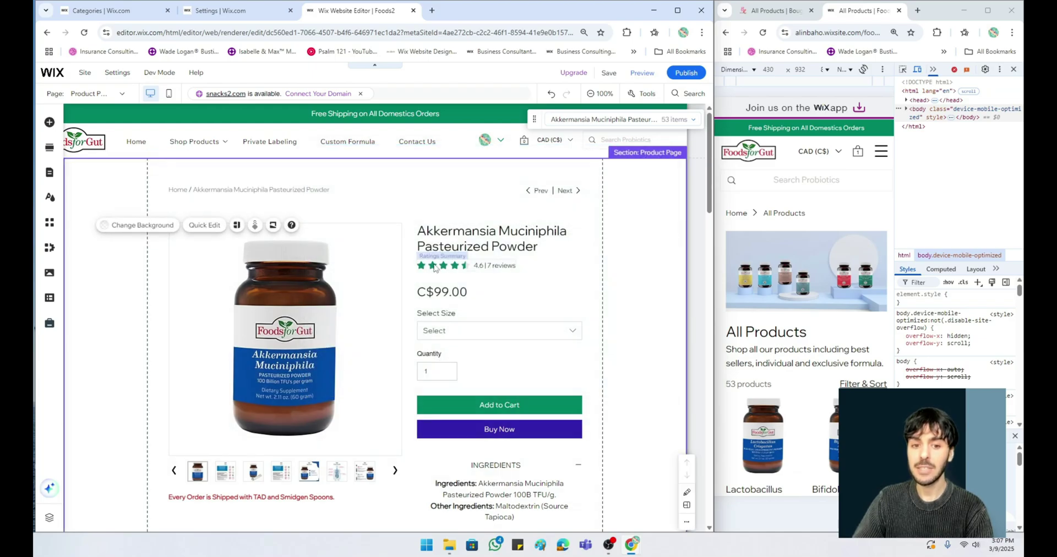
Select the ratings summary under the product name and look through the product details and reviews section
click(464, 266)
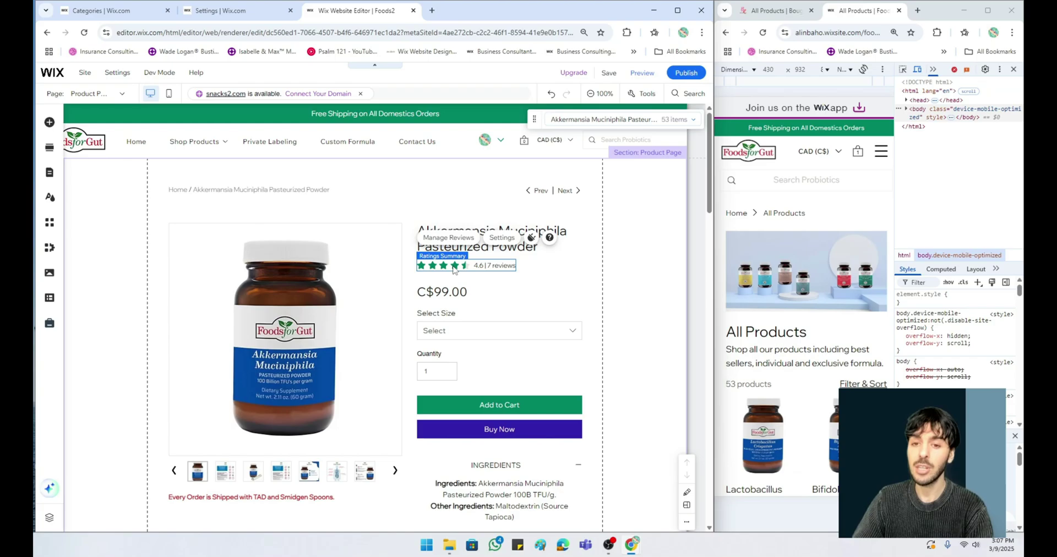
scroll(453, 268, down, 10)
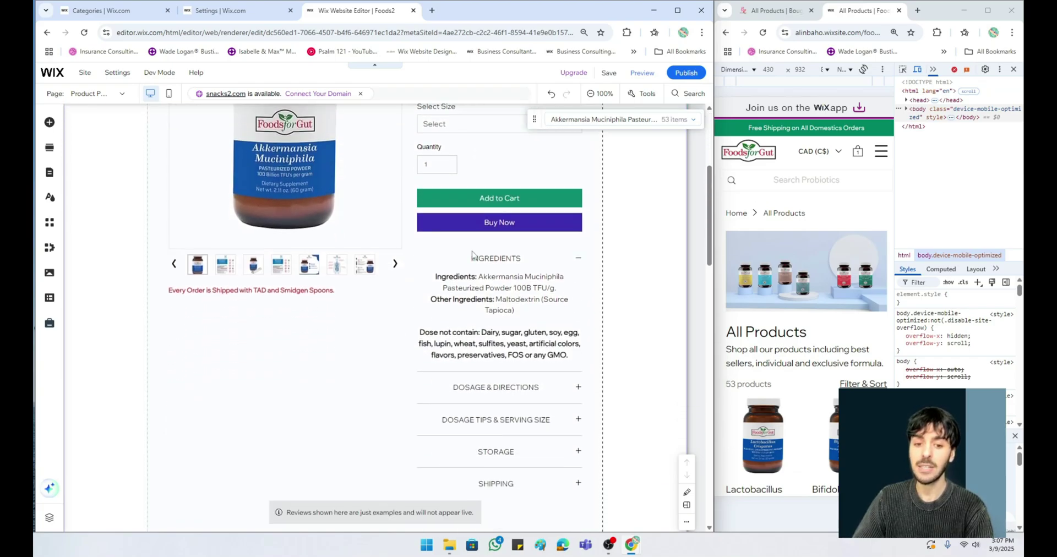
scroll(337, 253, down, 7)
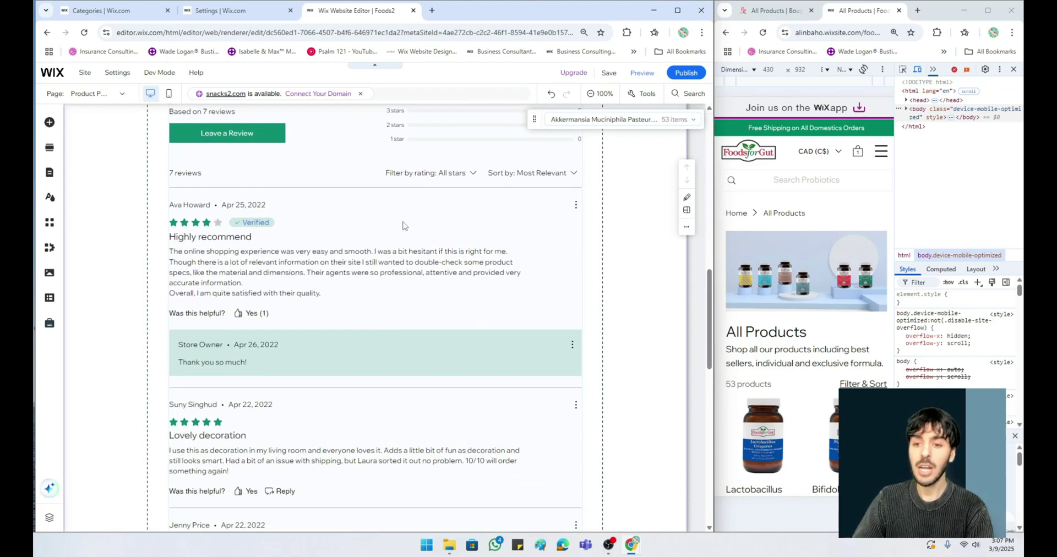
scroll(337, 253, down, 5)
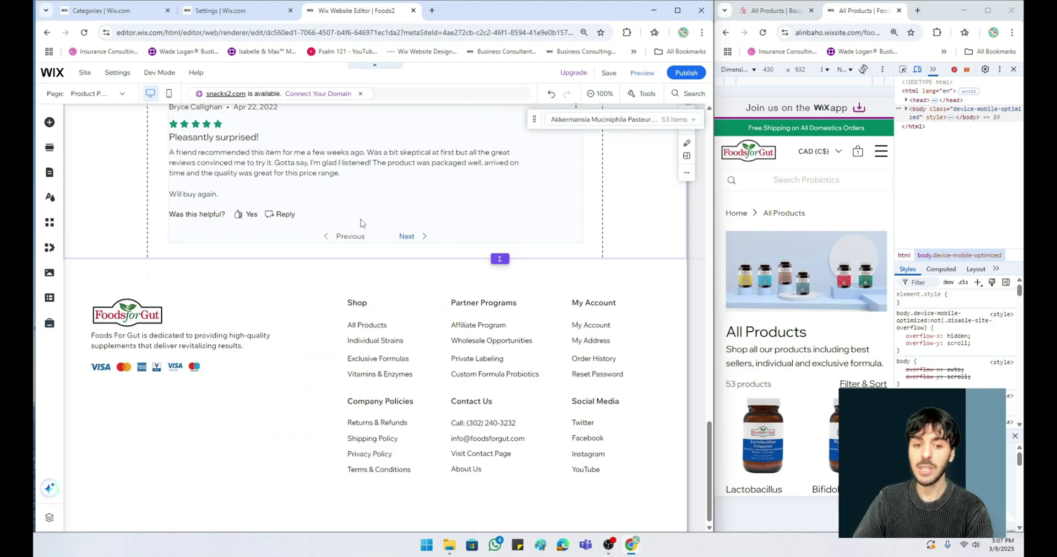
scroll(413, 228, up, 9)
scroll(414, 229, up, 10)
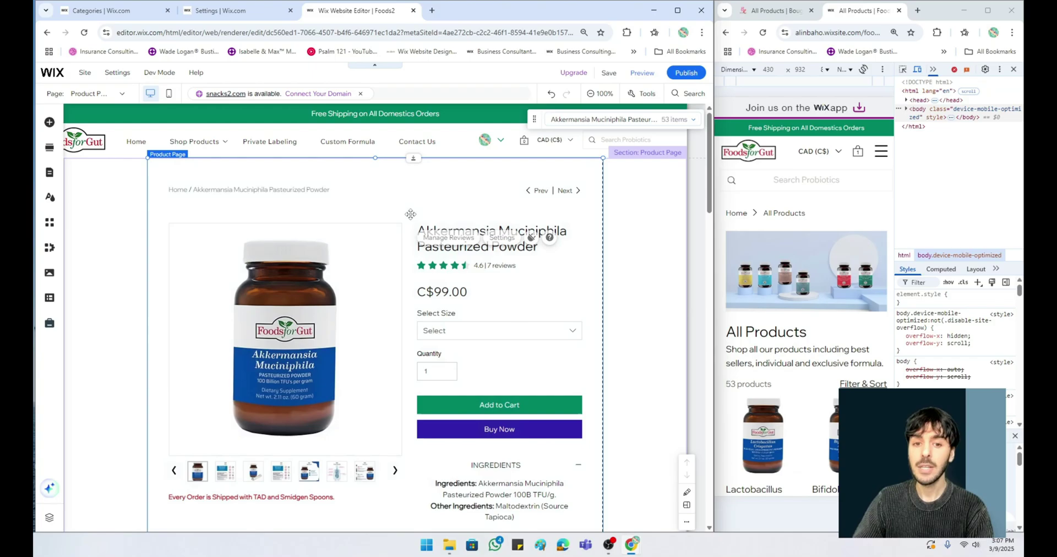
click(667, 200)
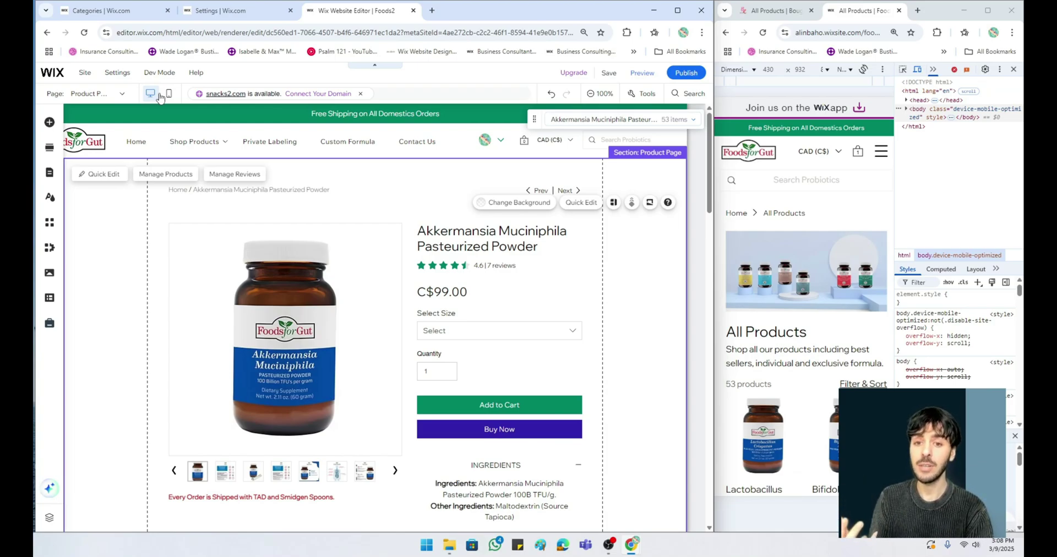
scroll(346, 248, down, 3)
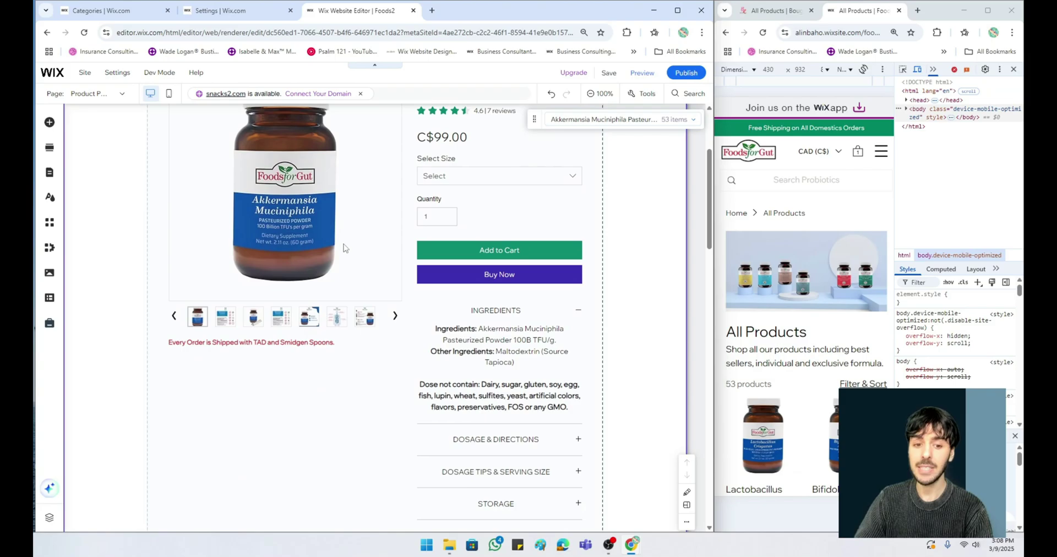
scroll(456, 283, up, 3)
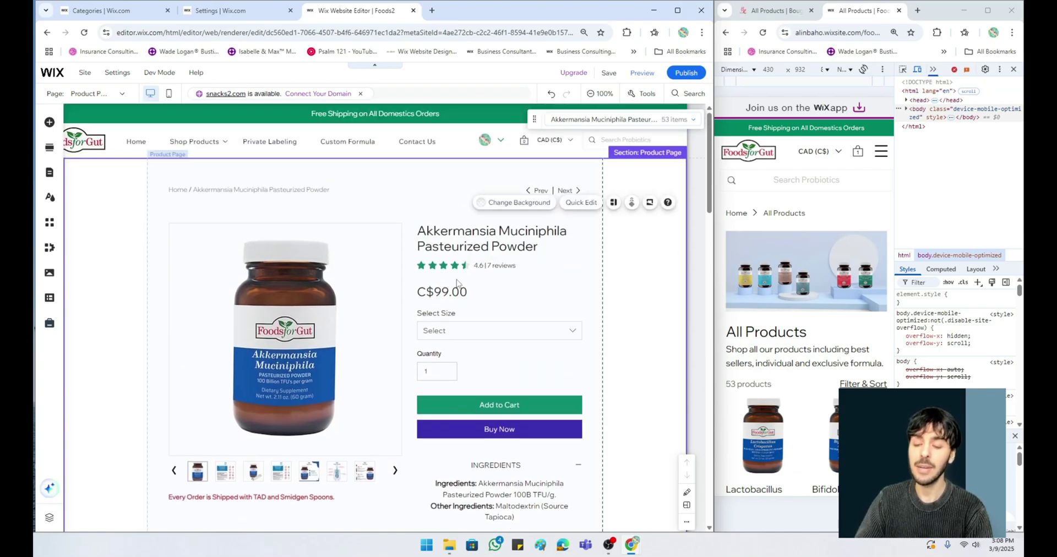